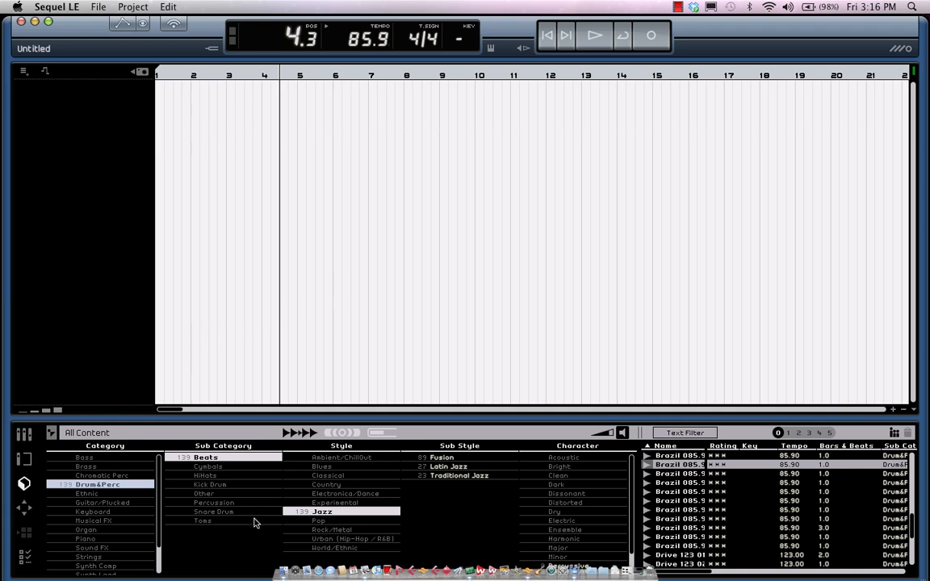
# Filter the loop library to Drum&Perc, Beats, Jazz and audition the Behere 088 and first Brazil 085.9 loops
pyautogui.click(350, 513)
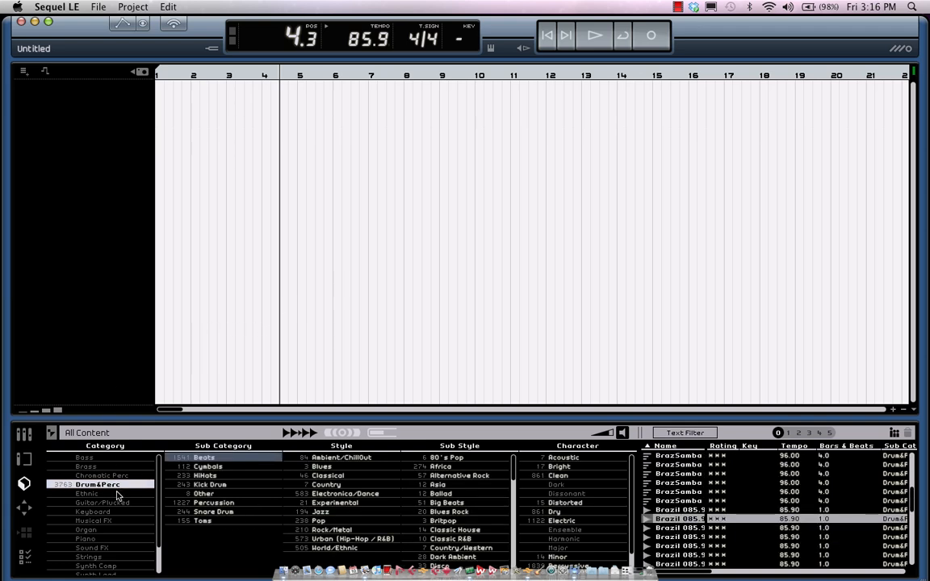
pyautogui.click(204, 458)
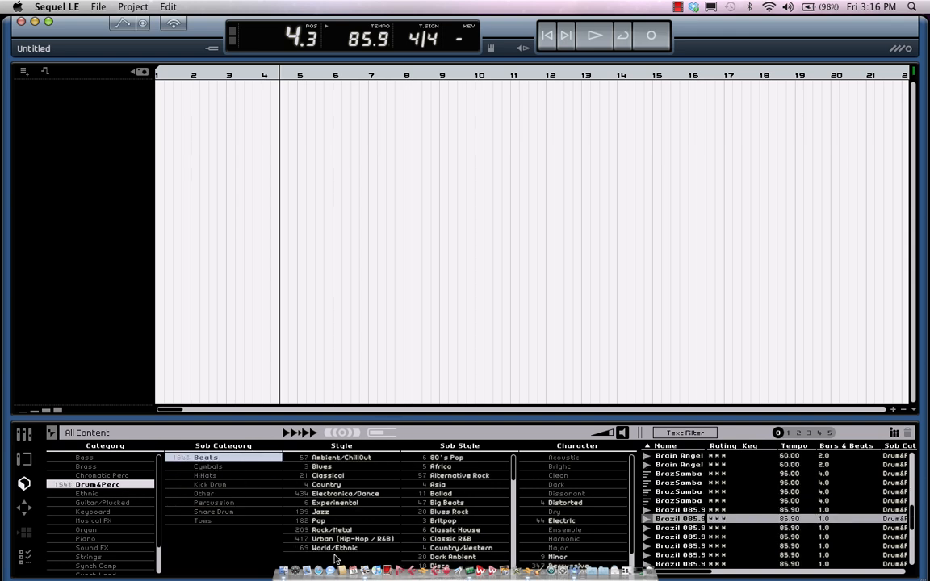
pyautogui.click(335, 515)
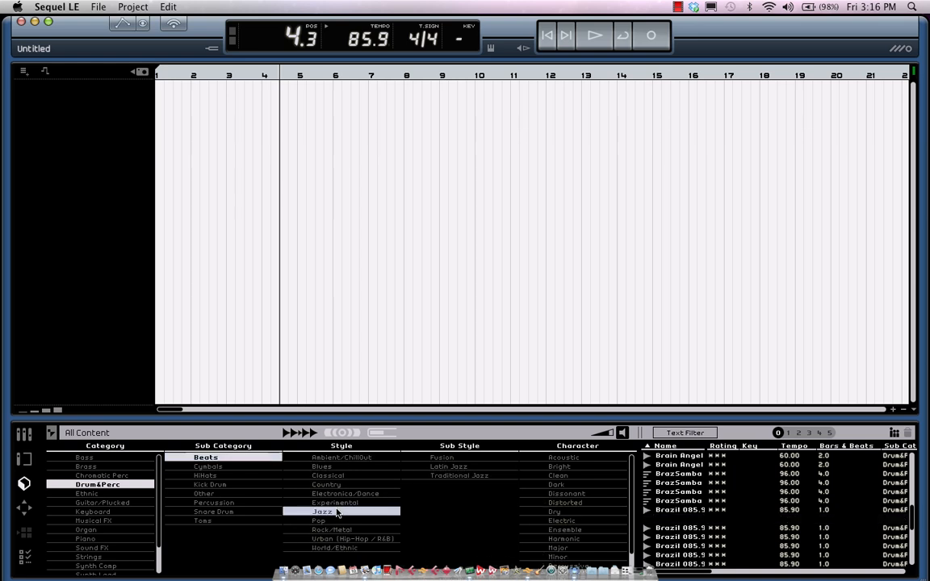
pyautogui.click(688, 502)
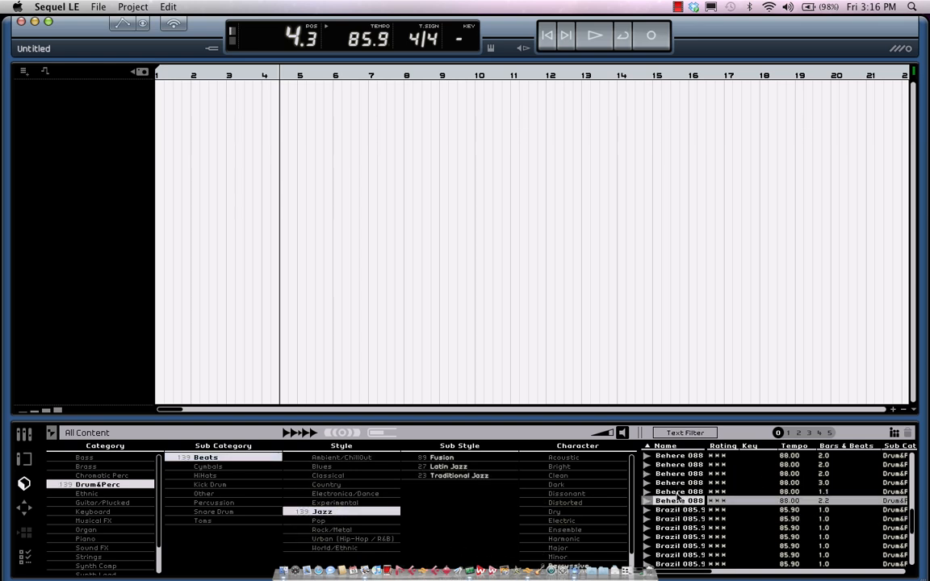
pyautogui.click(679, 511)
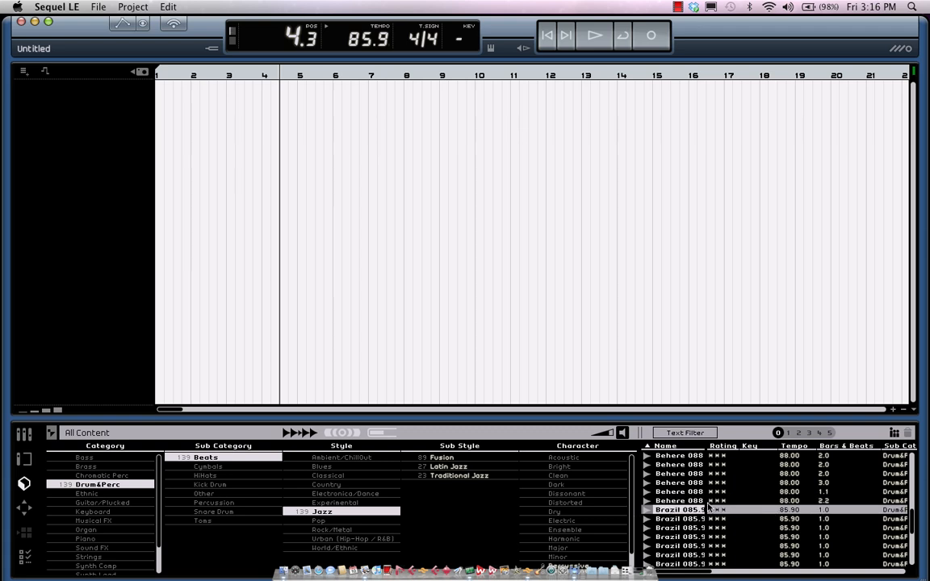
# Place the Brazil 085.9 02 loop on a new track at bar 1 and repeat it up to bar 17
pyautogui.click(667, 520)
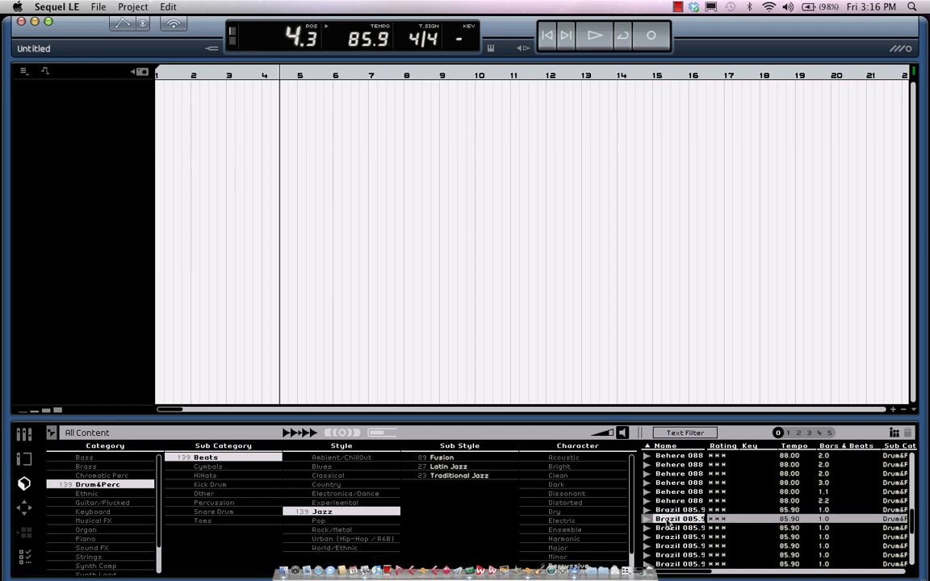
pyautogui.moveTo(667, 523); pyautogui.dragTo(91, 75)
pyautogui.moveTo(162, 75); pyautogui.dragTo(817, 124)
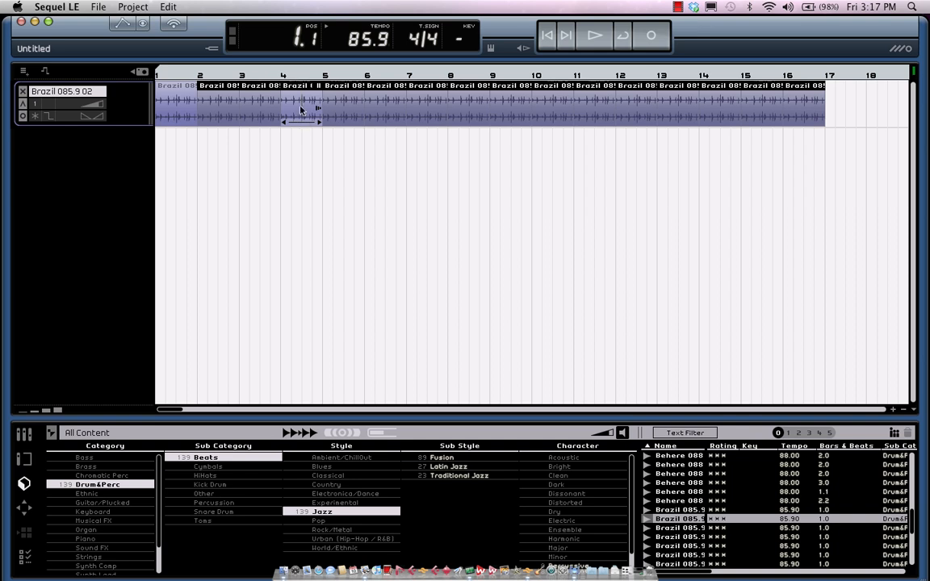
# Mute the repeated Brazil 085.9 02 clips from the clip at bar 4, and unmute them again
pyautogui.click(302, 75)
pyautogui.press('h')
pyautogui.press('h')
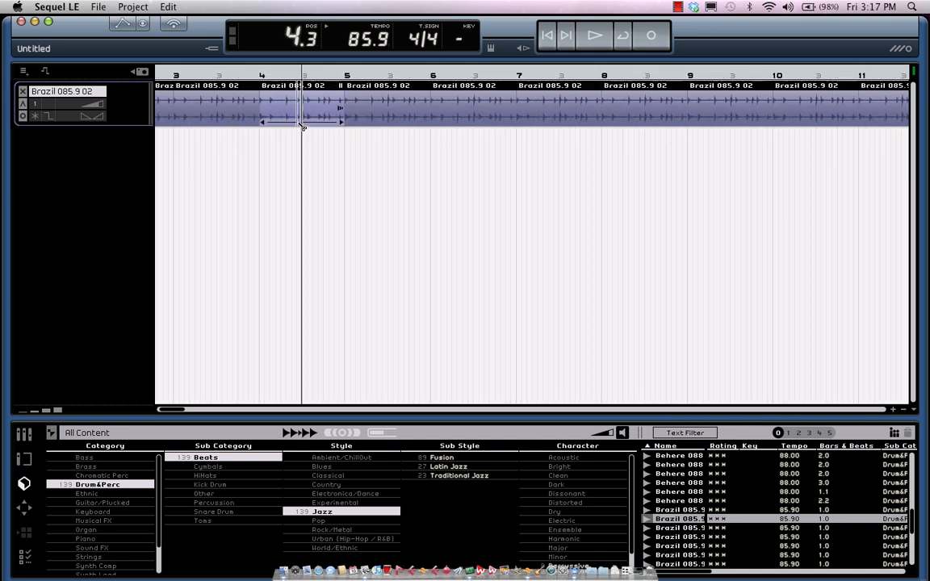
pyautogui.click(339, 83)
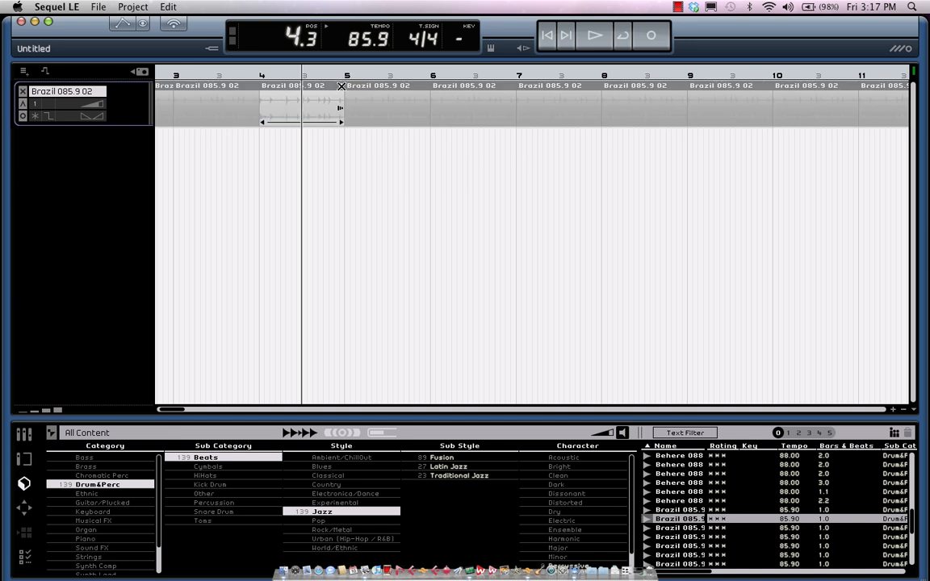
pyautogui.click(342, 86)
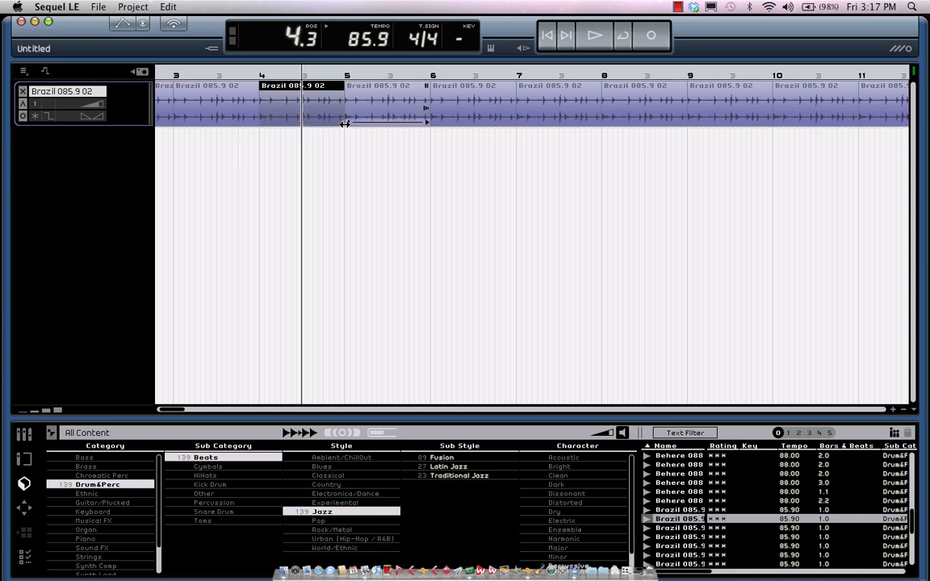
# Select the Brazil 085.9 02 clip at bar 4 and try adjusting its end
pyautogui.click(339, 121)
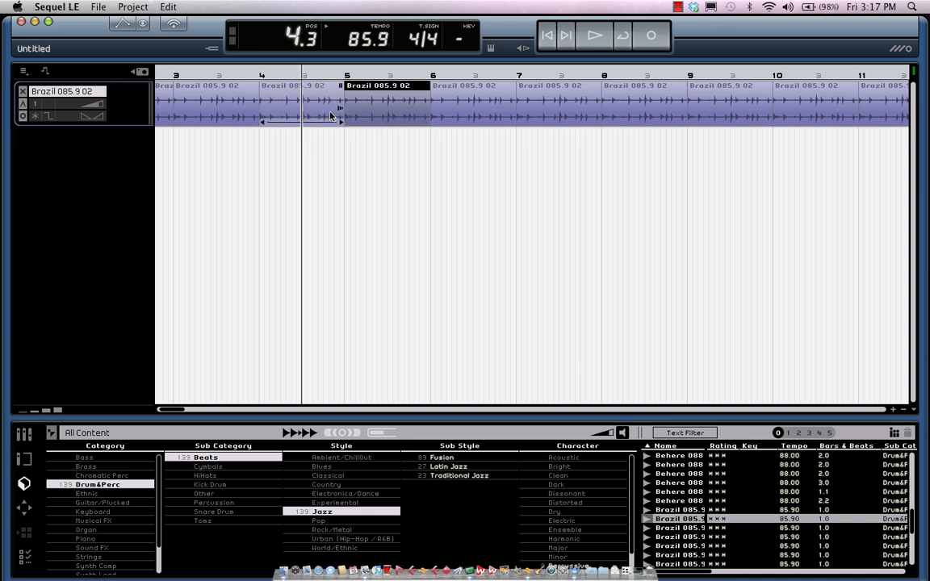
pyautogui.click(339, 117)
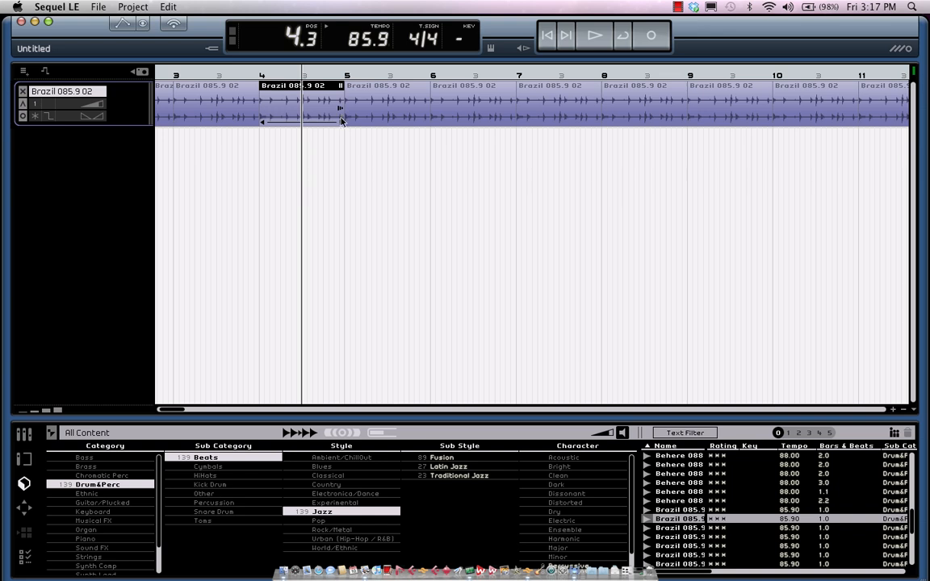
pyautogui.moveTo(340, 120)
pyautogui.mouseDown()
pyautogui.moveTo(300, 117)
pyautogui.moveTo(344, 121)
pyautogui.mouseUp()
# Play the drum track from bar 1 and set the project tempo to 96 during playback
pyautogui.moveTo(172, 71); pyautogui.dragTo(119, 65)
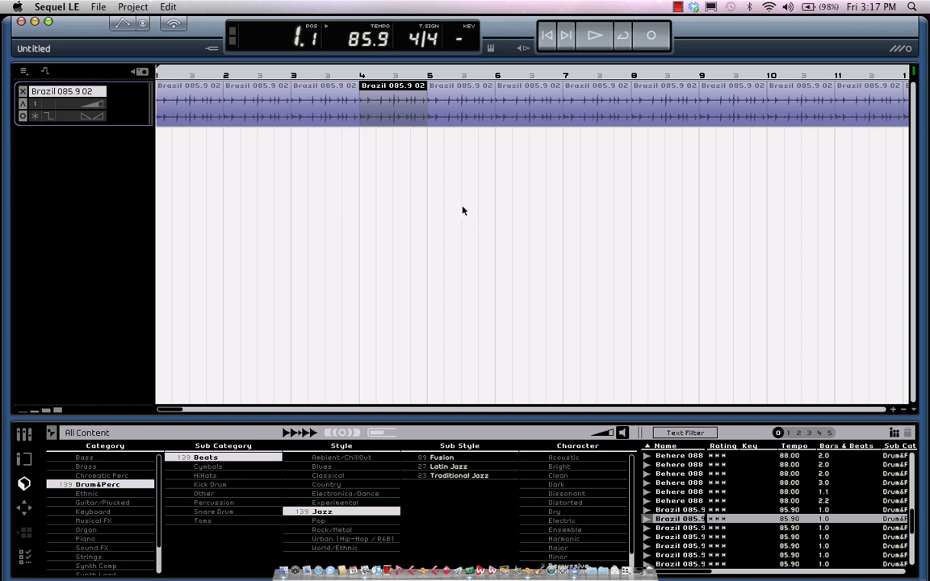
pyautogui.press('space')
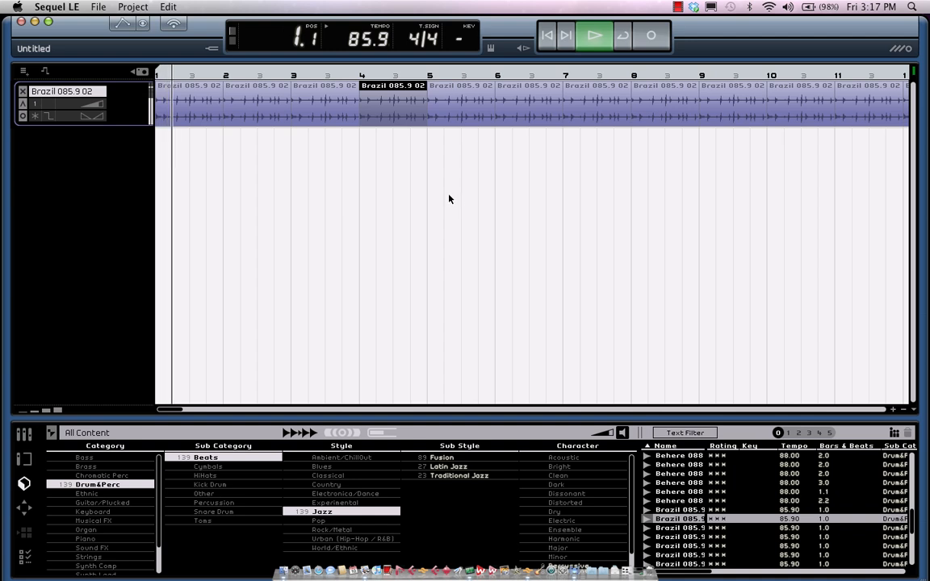
pyautogui.doubleClick(367, 38)
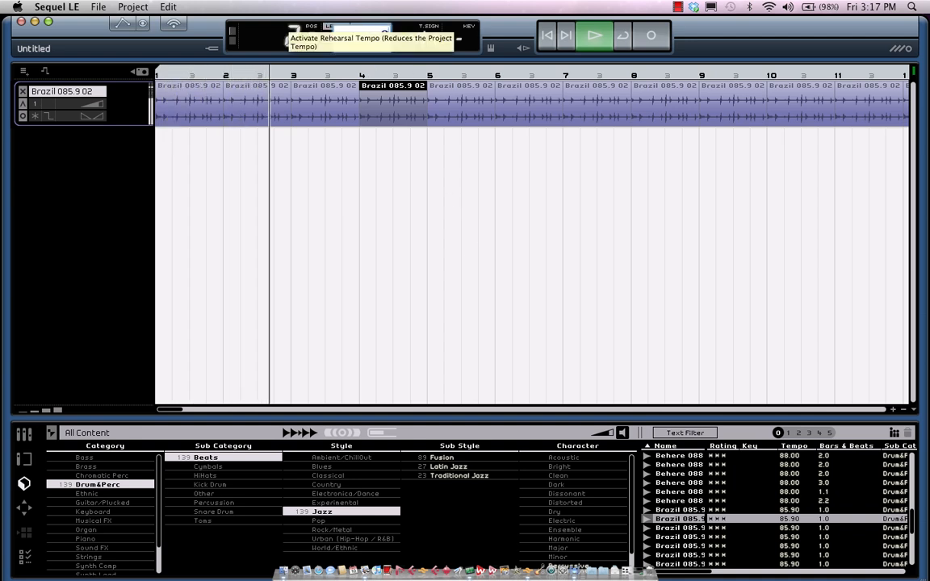
pyautogui.write('96')
pyautogui.press('Return')
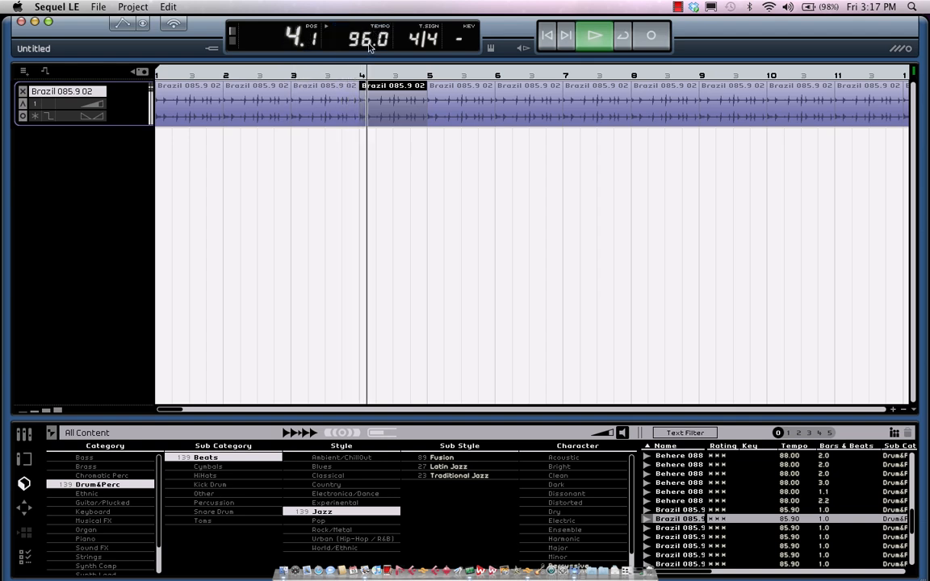
# Set the project tempo to 84 during playback, and stop playback
pyautogui.doubleClick(370, 40)
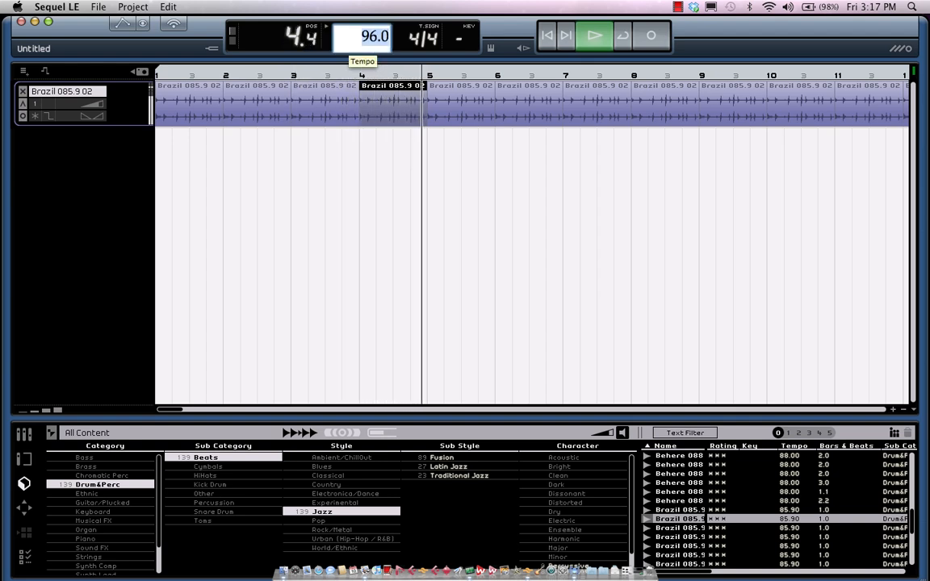
pyautogui.write('84')
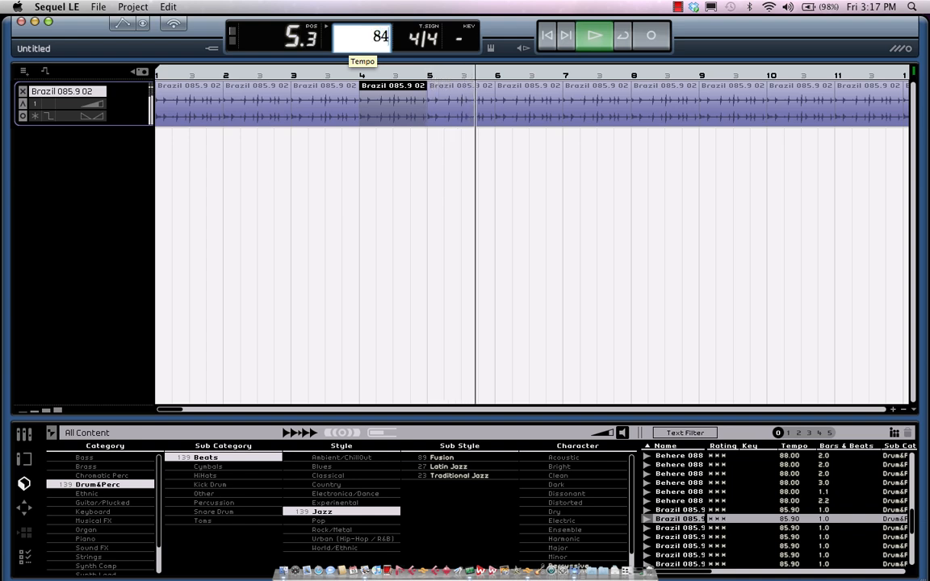
pyautogui.press('Return')
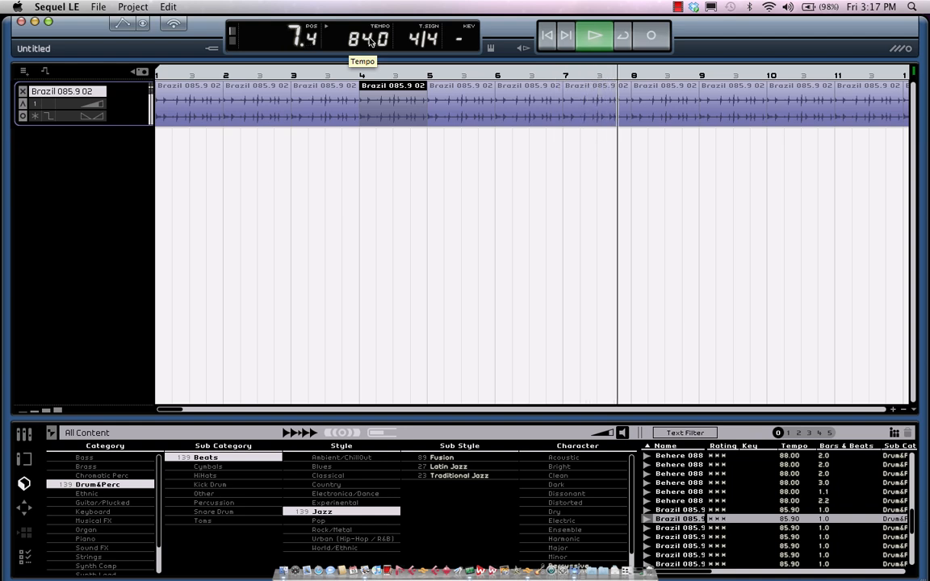
pyautogui.press('space')
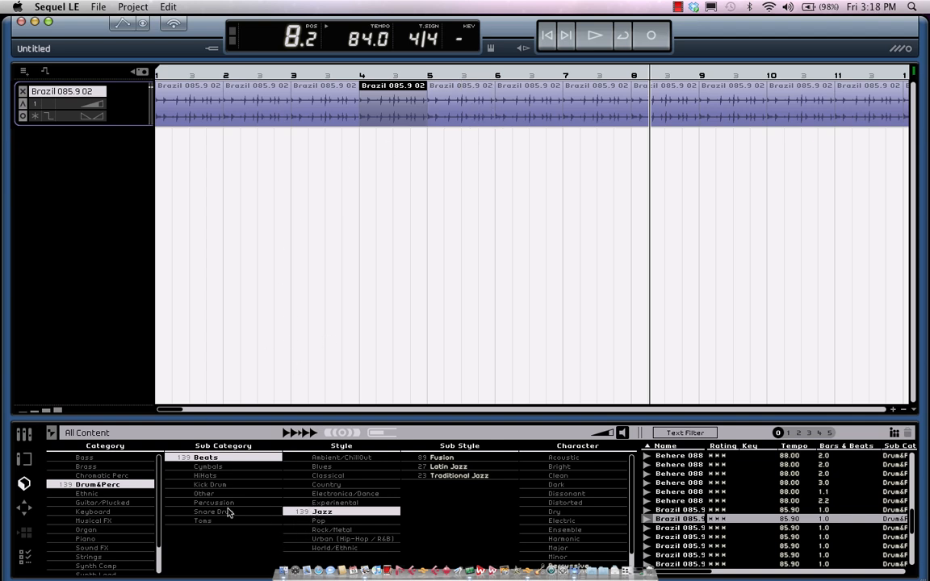
# Replace the Drum&Perc and Beats filters with the Bass category, keeping the Jazz style
pyautogui.click(129, 485)
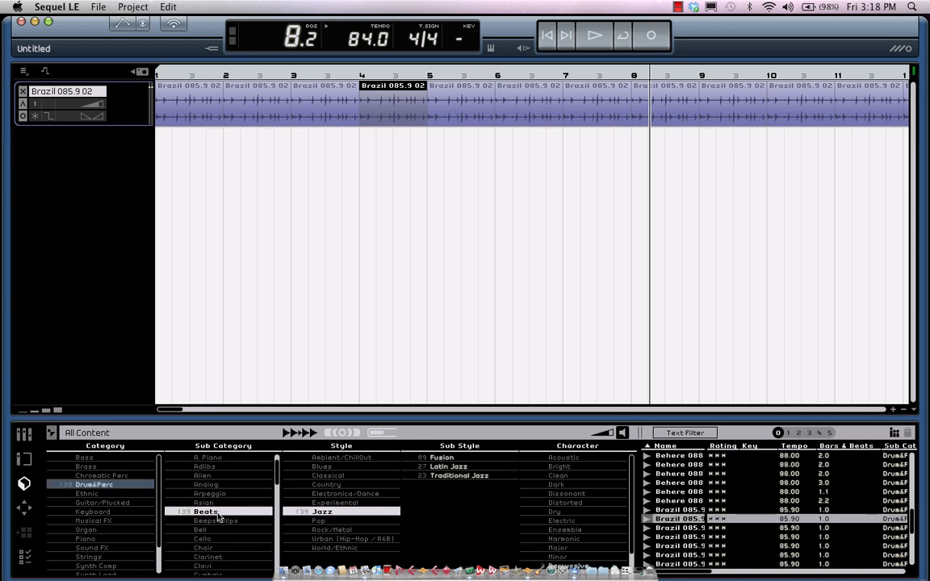
pyautogui.click(216, 514)
pyautogui.click(95, 459)
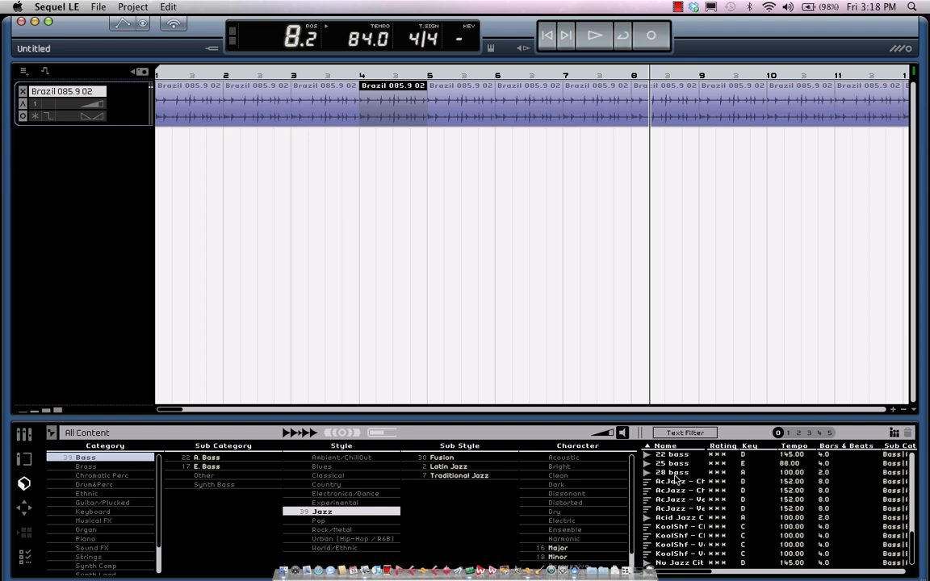
# Audition the jazz bass loops 20 bass-01, 13 bass, 25 bass and an AcJazz loop
pyautogui.scroll(2, 677, 476)
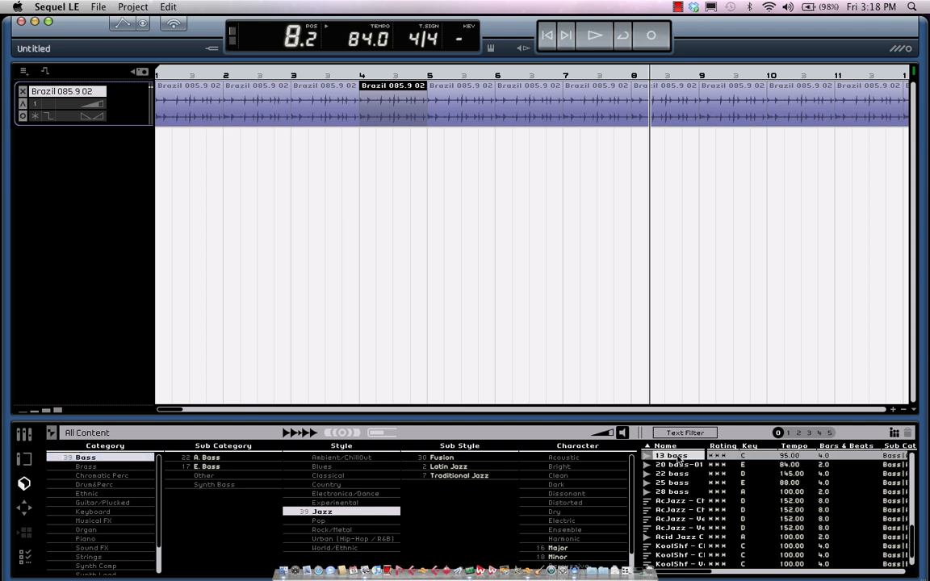
pyautogui.click(677, 465)
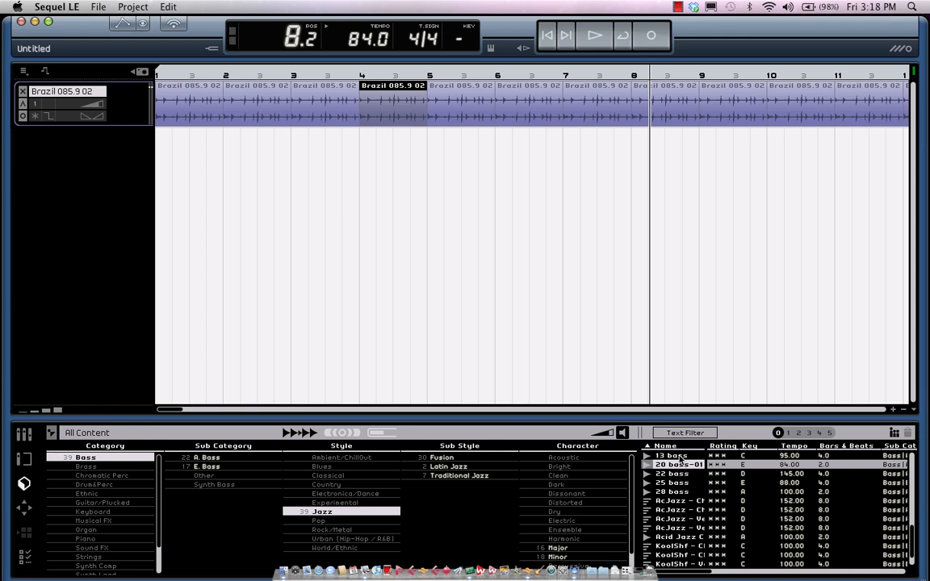
pyautogui.click(678, 456)
pyautogui.click(672, 483)
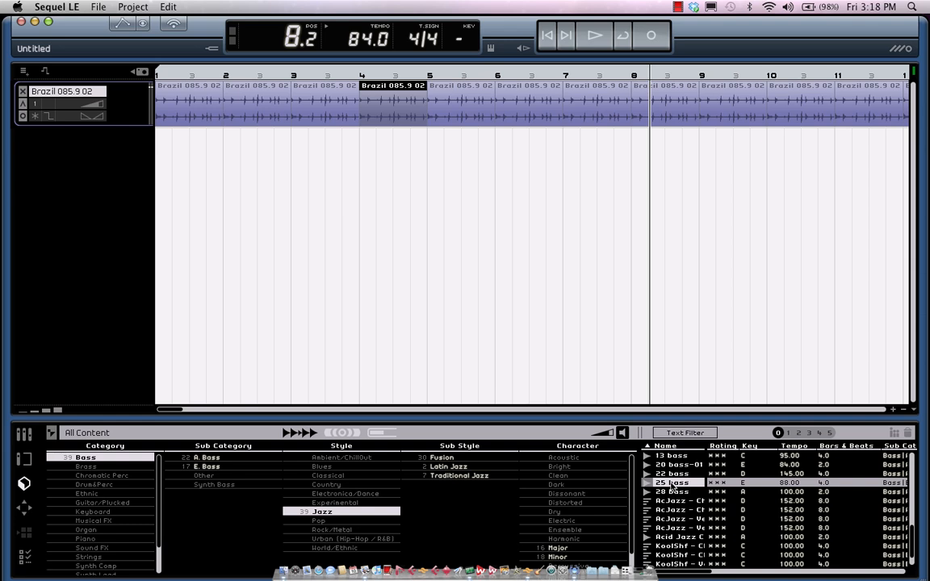
pyautogui.click(672, 510)
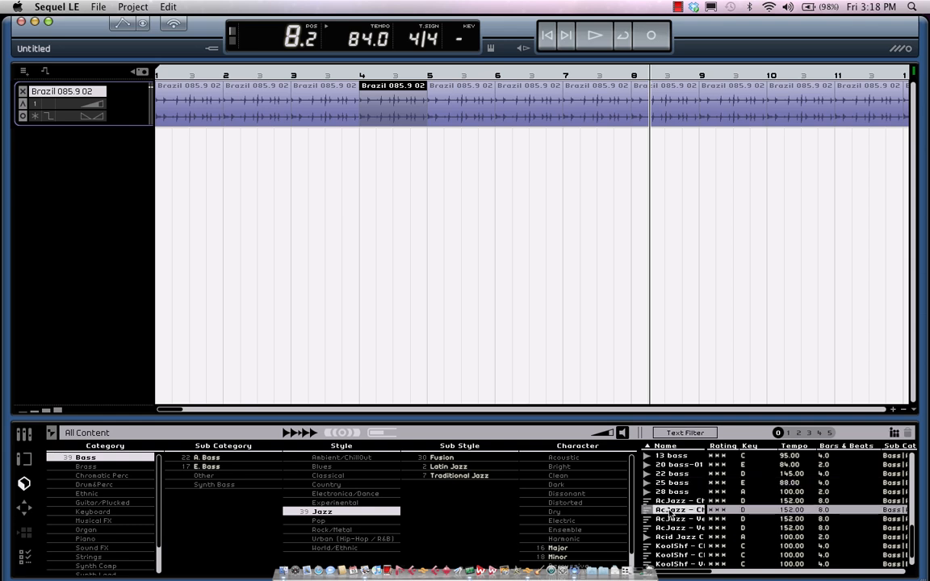
# Audition the KoolShf Chorus B bass loop and place it on a new track at bar 2
pyautogui.click(667, 555)
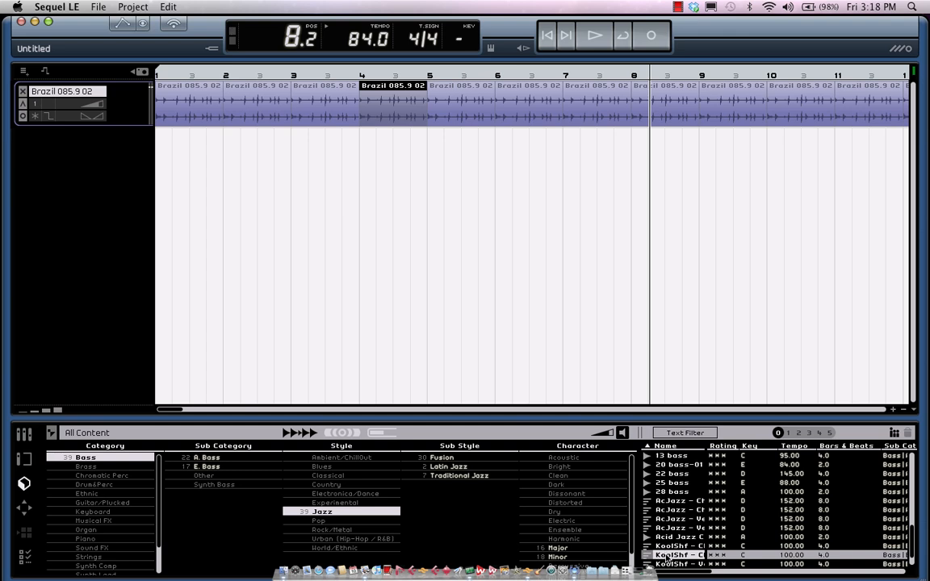
pyautogui.moveTo(667, 556); pyautogui.dragTo(220, 162)
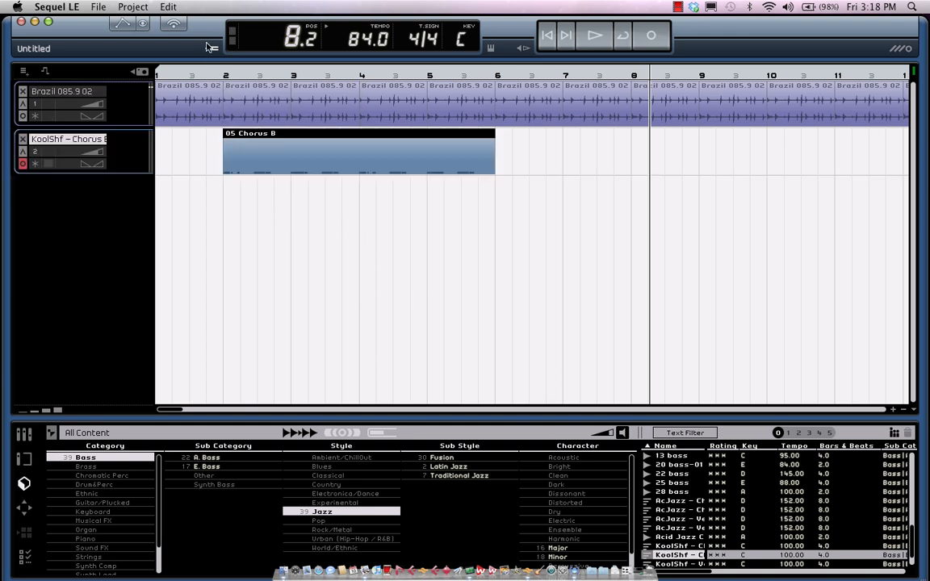
# Disarm recording on the bass track and play both tracks together from position 1.4, stopping at the end of the bass clip
pyautogui.click(206, 74)
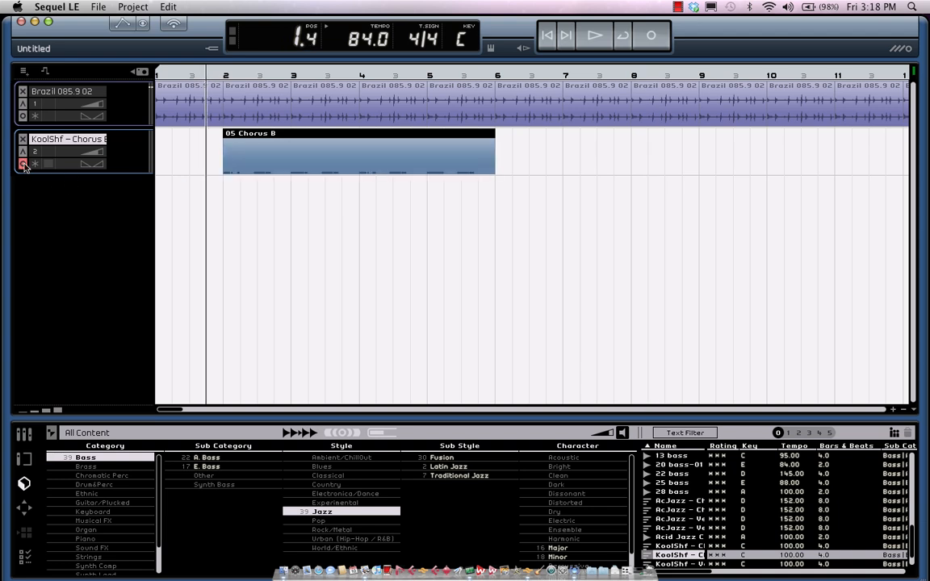
pyautogui.press('space')
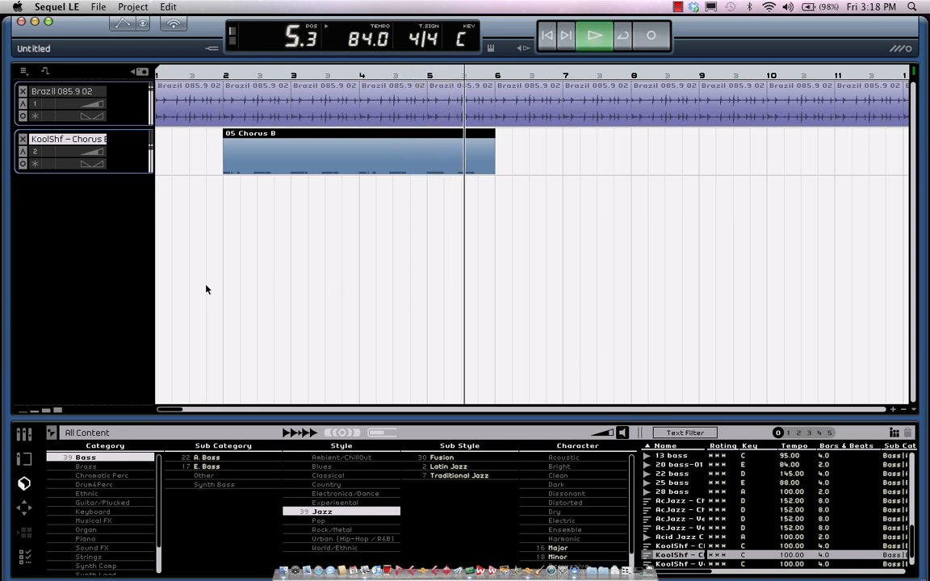
pyautogui.press('space')
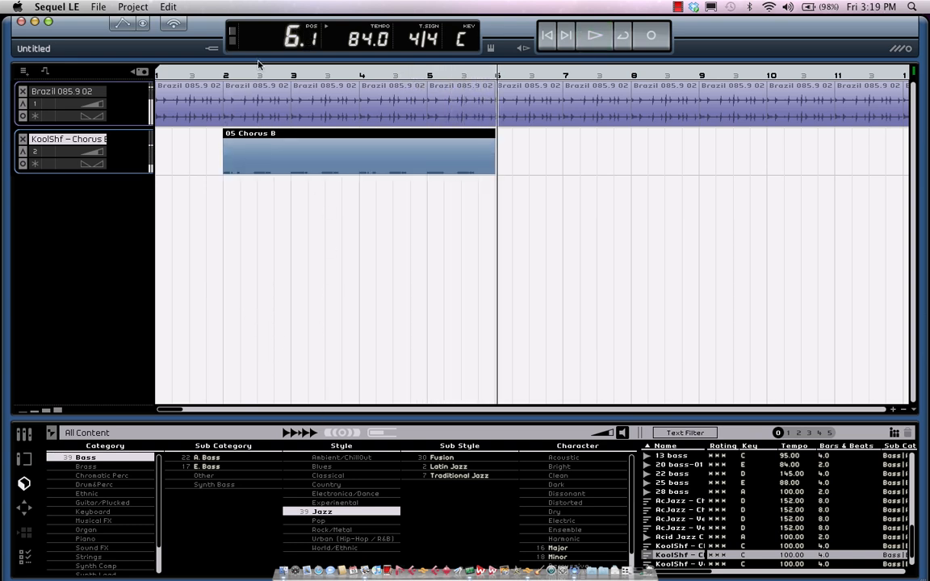
# Repeat the Chorus B bass clip up to bar 18 and extend the Brazil drum loops to the same bar
pyautogui.moveTo(258, 65); pyautogui.dragTo(233, 47)
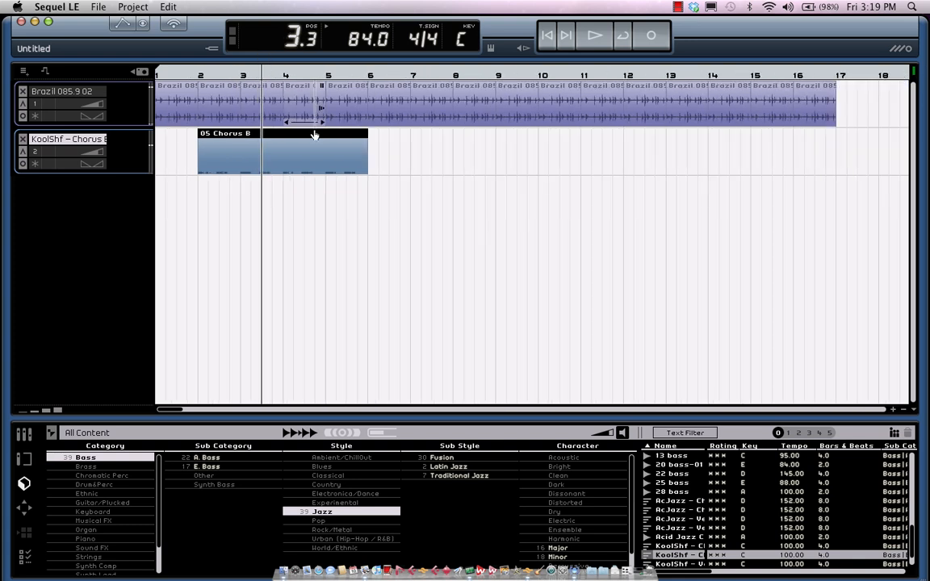
pyautogui.moveTo(364, 158); pyautogui.dragTo(748, 183)
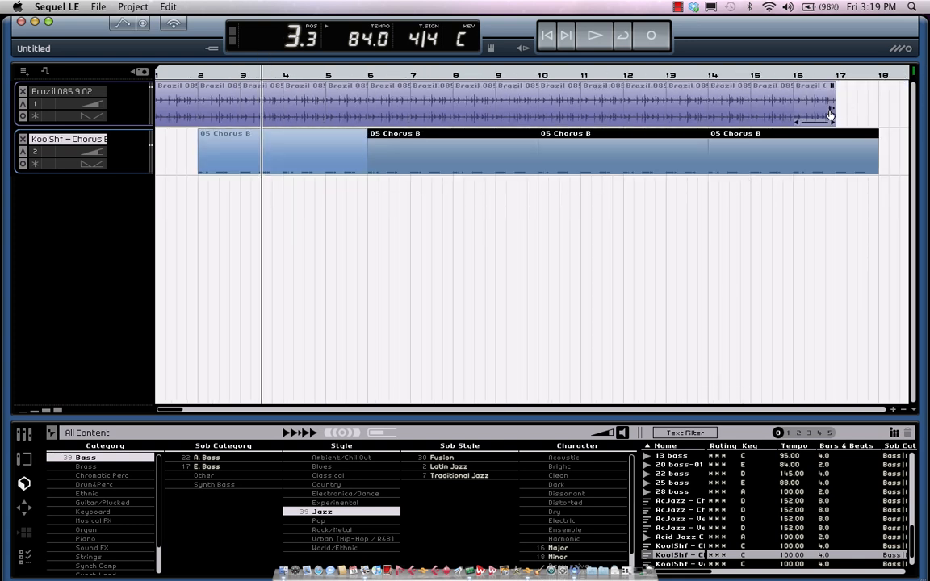
pyautogui.moveTo(834, 113); pyautogui.dragTo(879, 114)
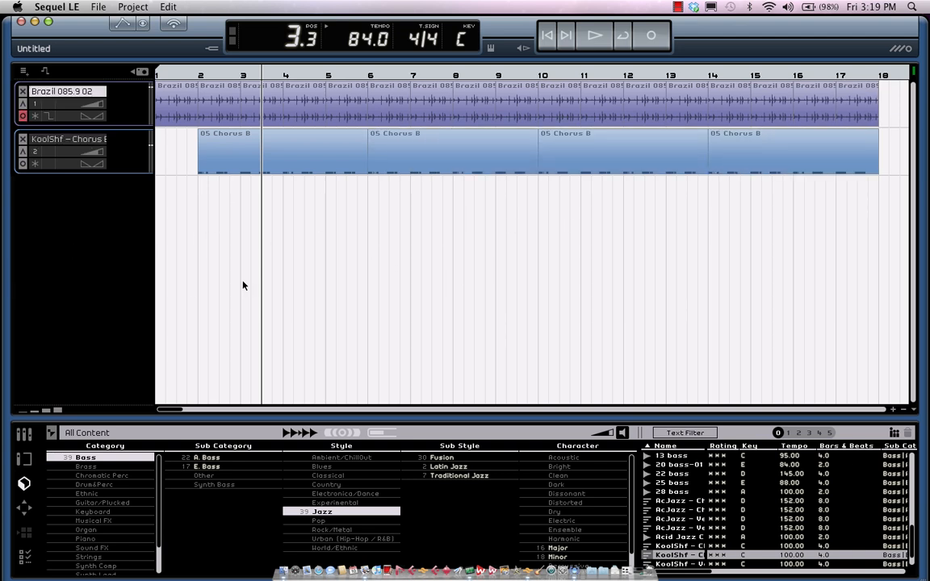
# Switch the jazz loop filter from bass to keyboard and audition the KoolShf keyboard loops
pyautogui.click(101, 445)
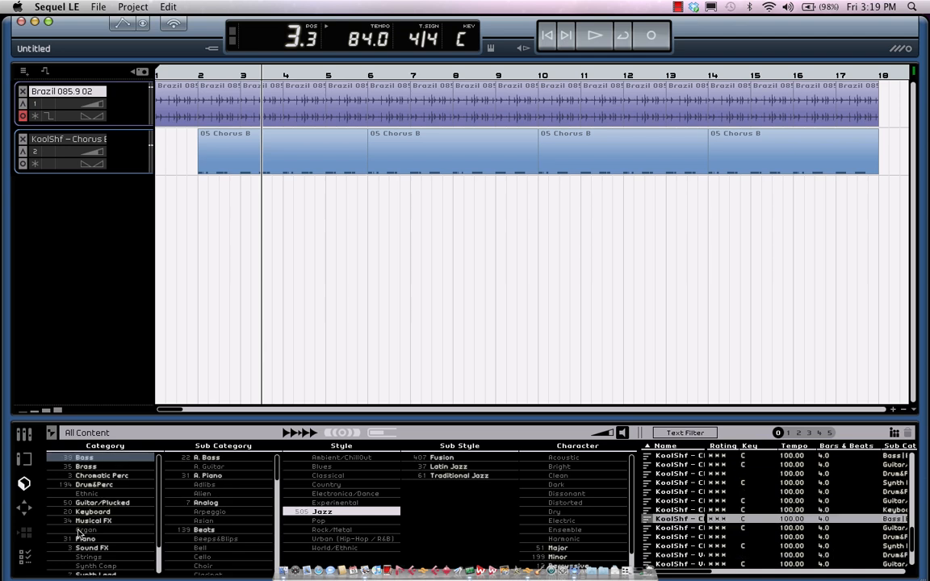
pyautogui.click(93, 512)
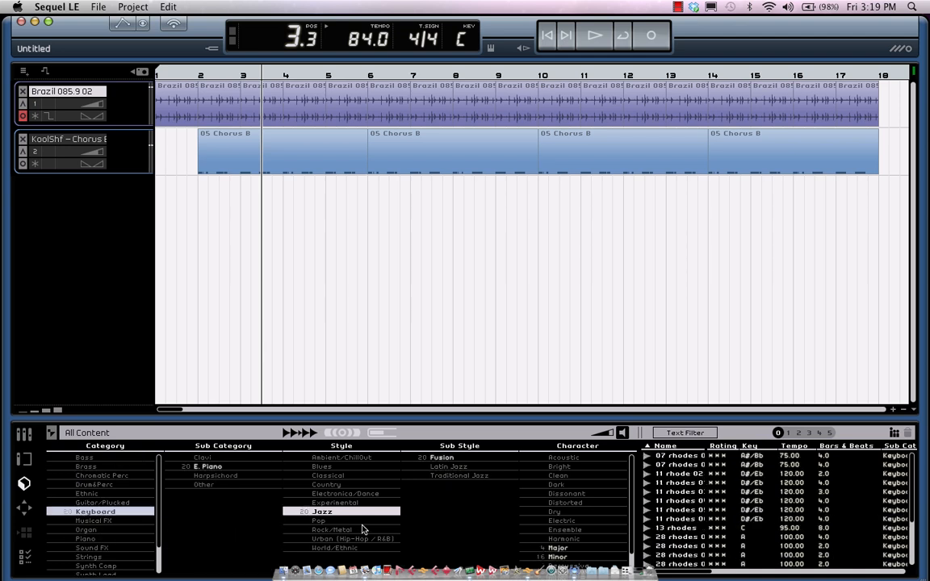
pyautogui.scroll(-3, 703, 517)
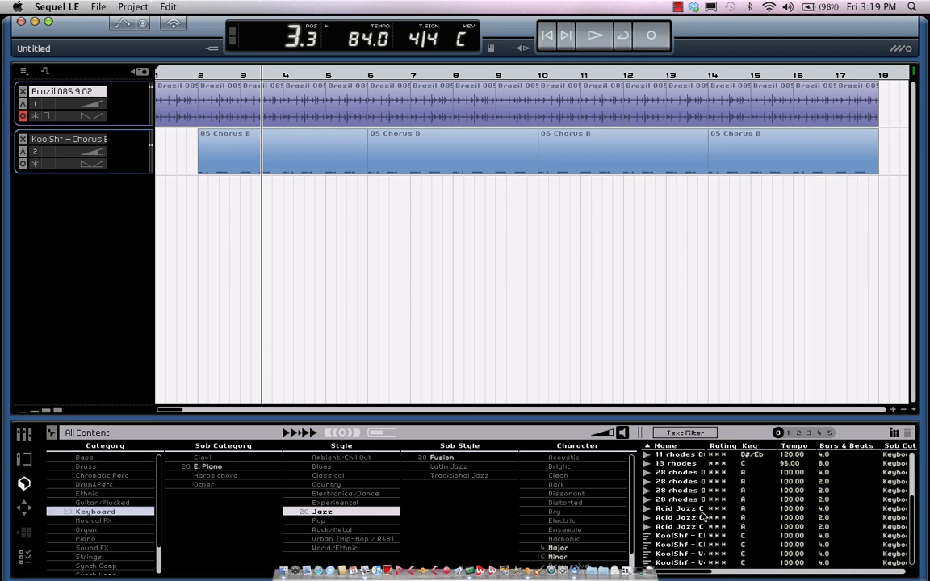
pyautogui.click(668, 554)
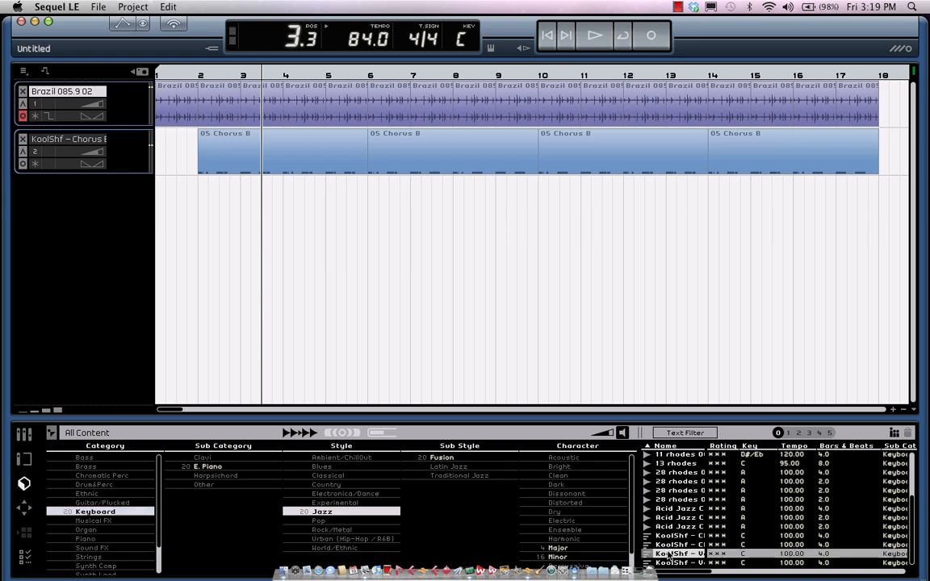
pyautogui.click(671, 546)
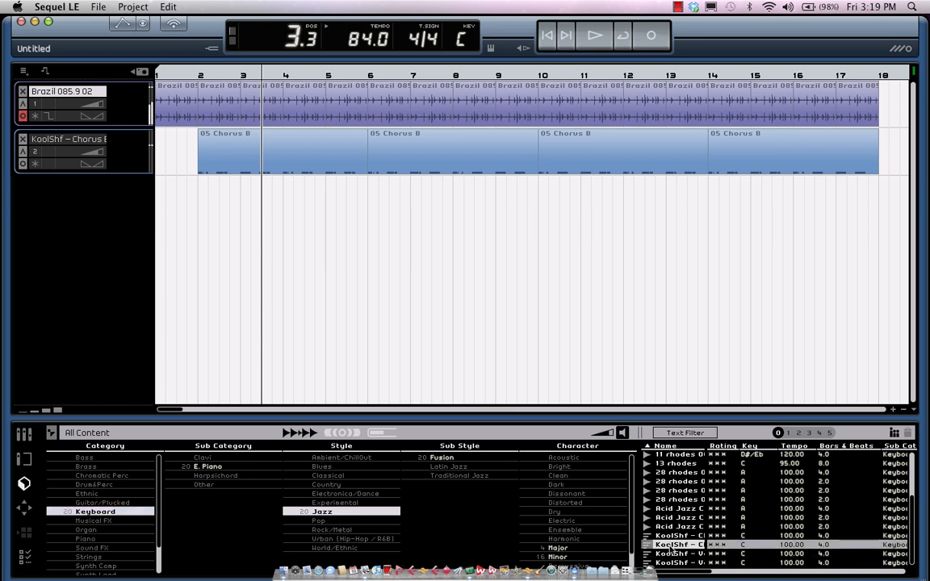
# Place the KoolShf Verse B keyboard loop on a new track at bar 4 and again at bar 10
pyautogui.click(670, 563)
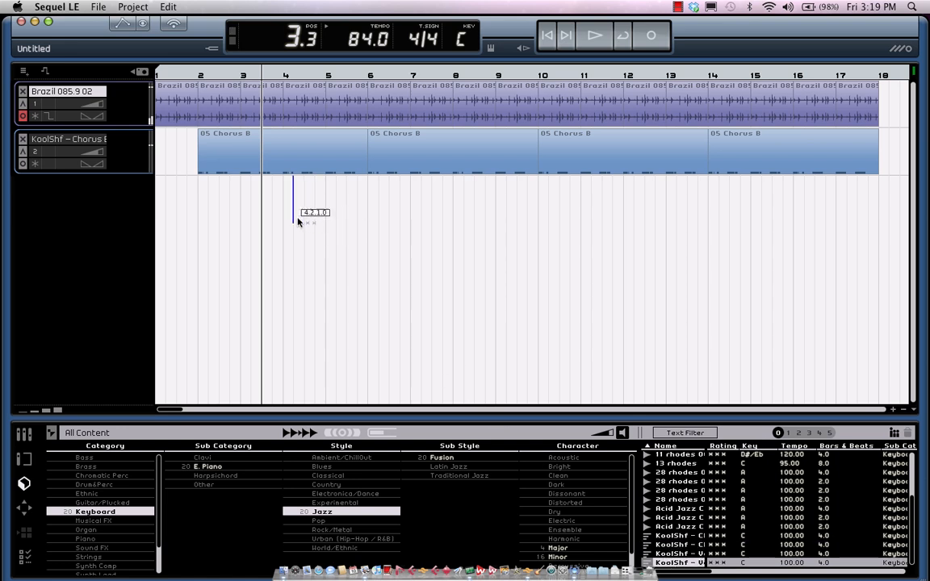
pyautogui.moveTo(282, 218); pyautogui.dragTo(284, 212)
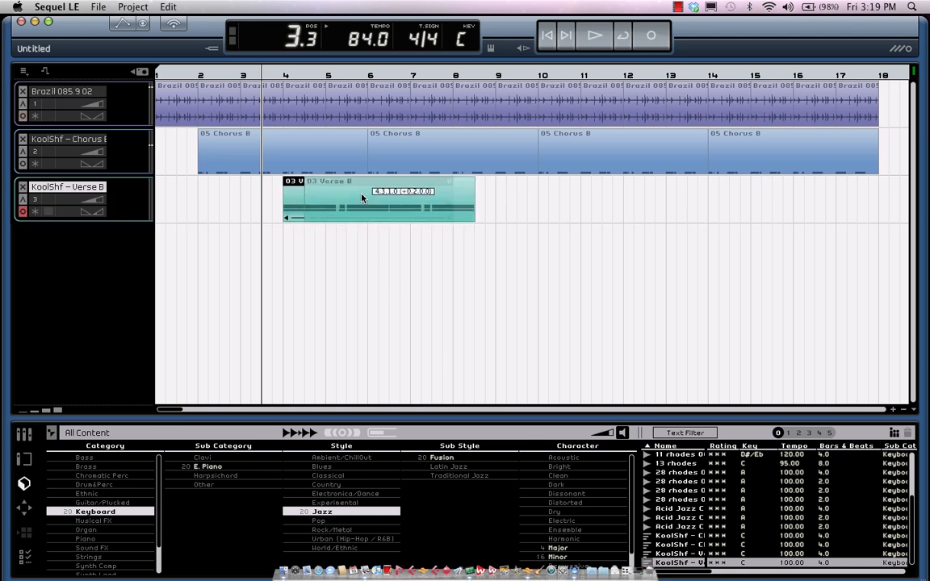
pyautogui.click(558, 336)
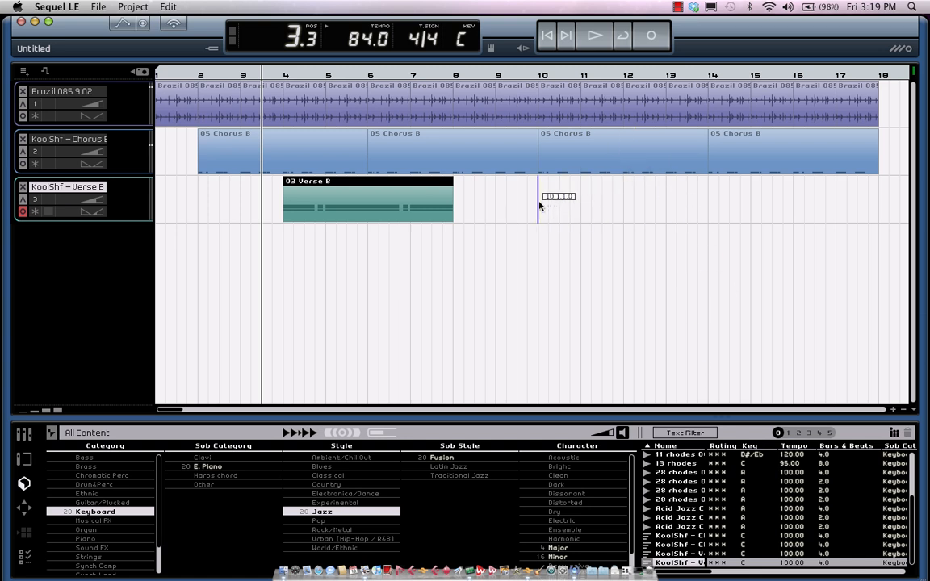
pyautogui.moveTo(540, 206); pyautogui.dragTo(540, 205)
# Play the three tracks together from the middle of bar 2, stopping at bar 8
pyautogui.click(221, 77)
pyautogui.press('space')
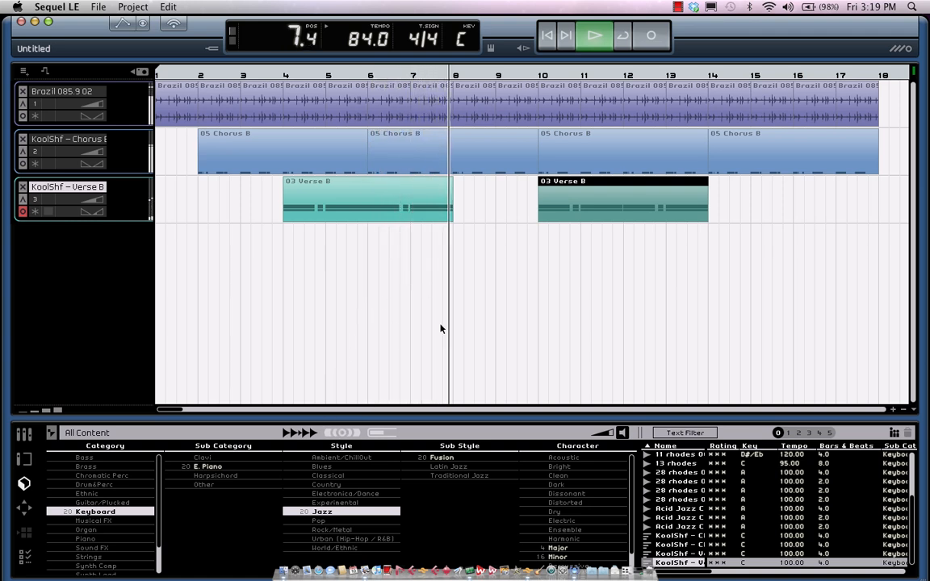
pyautogui.press('space')
# Set the project key to D and play the arrangement from bar 2
pyautogui.click(462, 39)
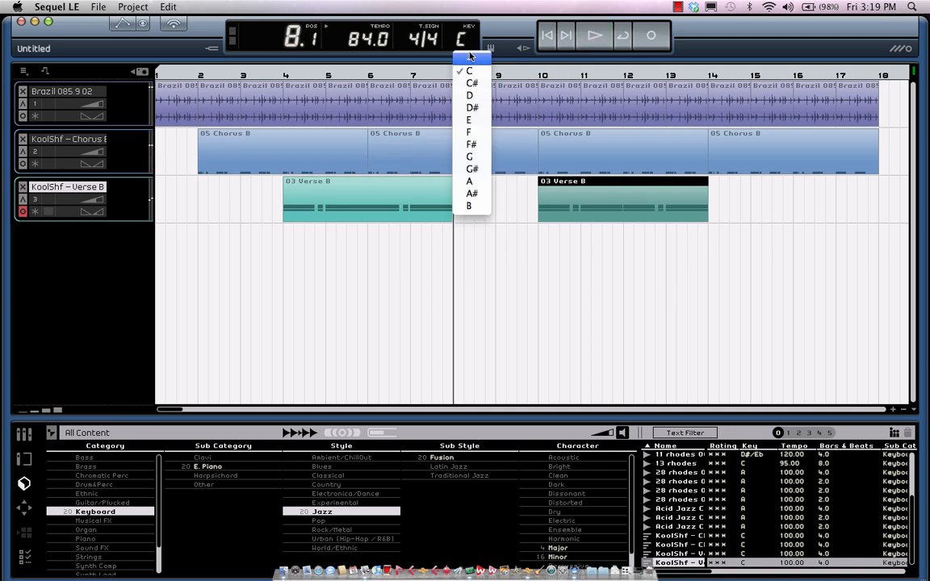
pyautogui.click(471, 100)
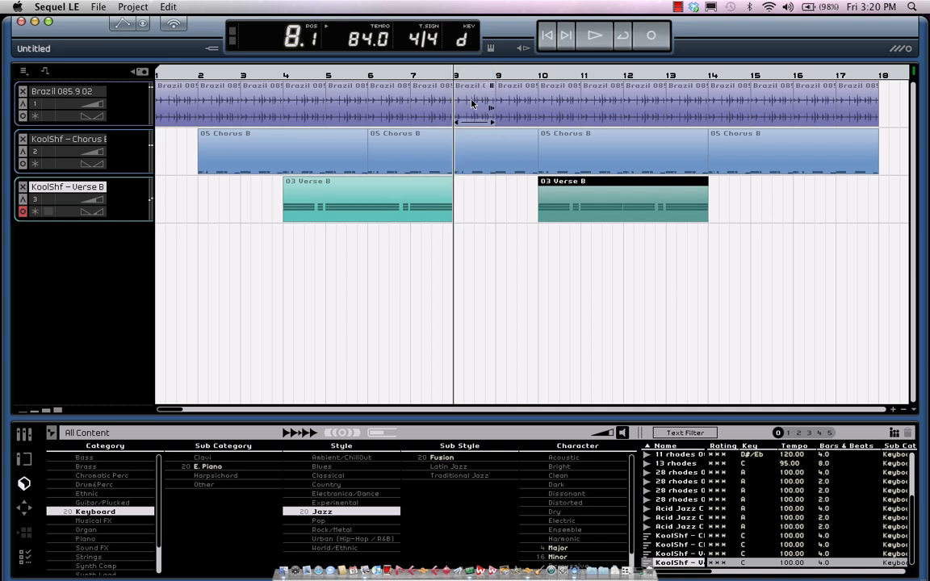
pyautogui.click(202, 77)
pyautogui.press('space')
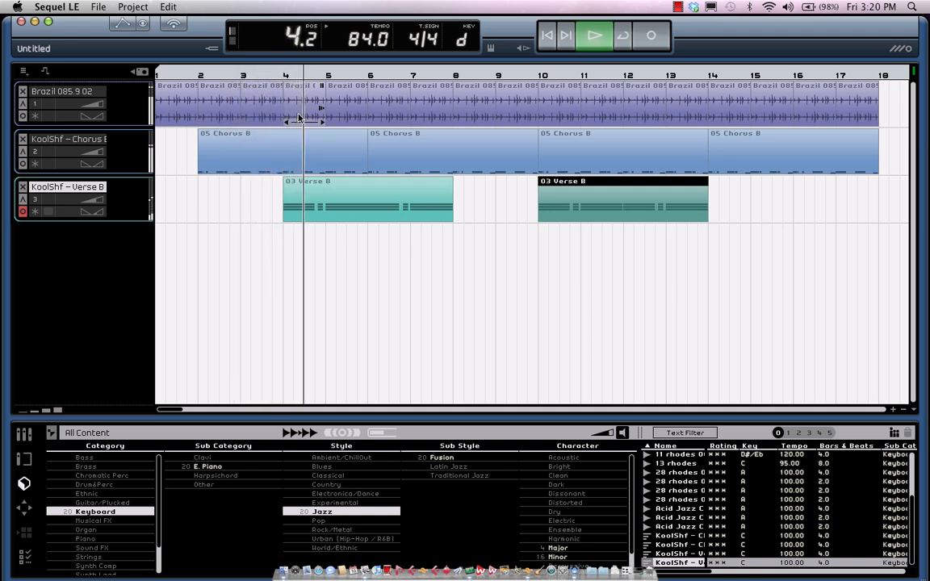
# Change the project key to C, E and G in turn while the arrangement plays
pyautogui.click(463, 48)
pyautogui.click(464, 68)
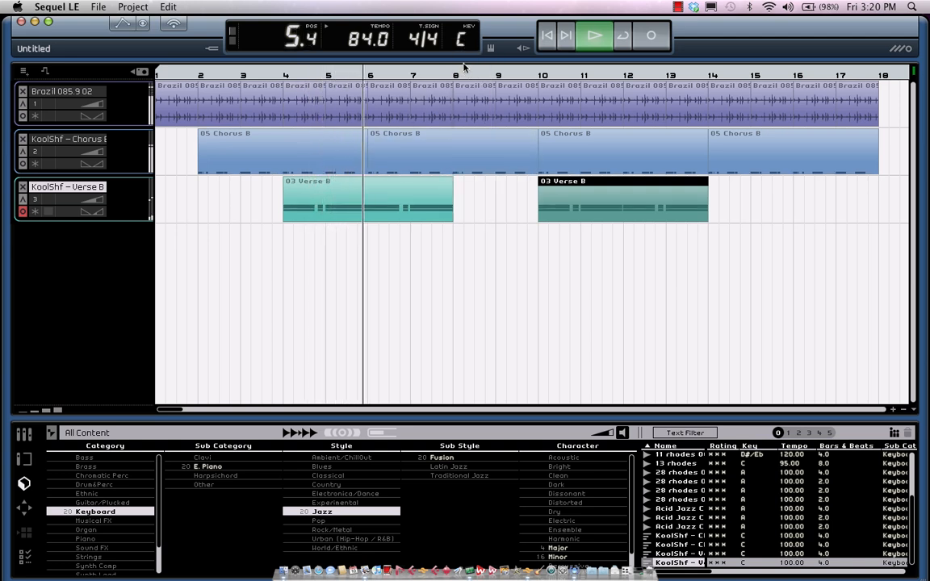
pyautogui.click(461, 41)
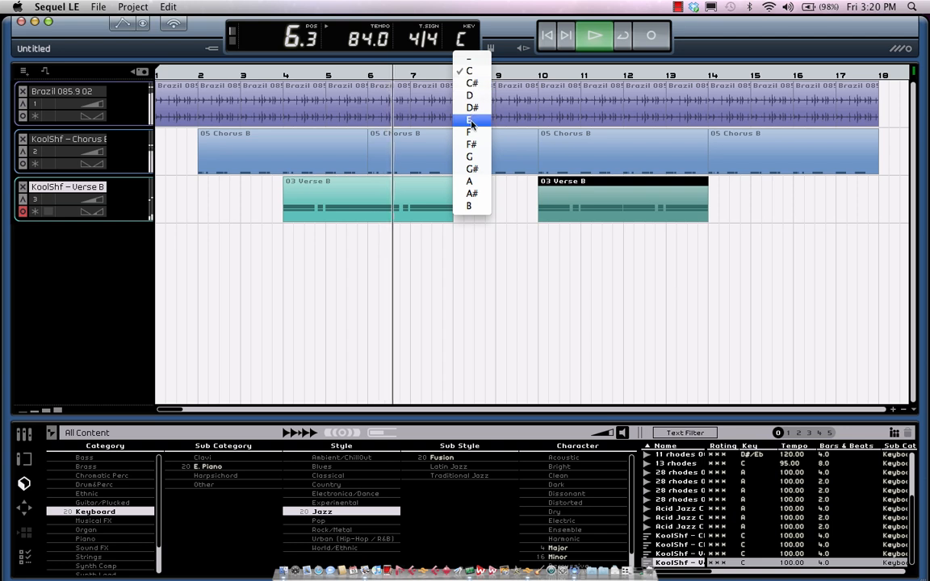
pyautogui.click(472, 121)
pyautogui.click(463, 45)
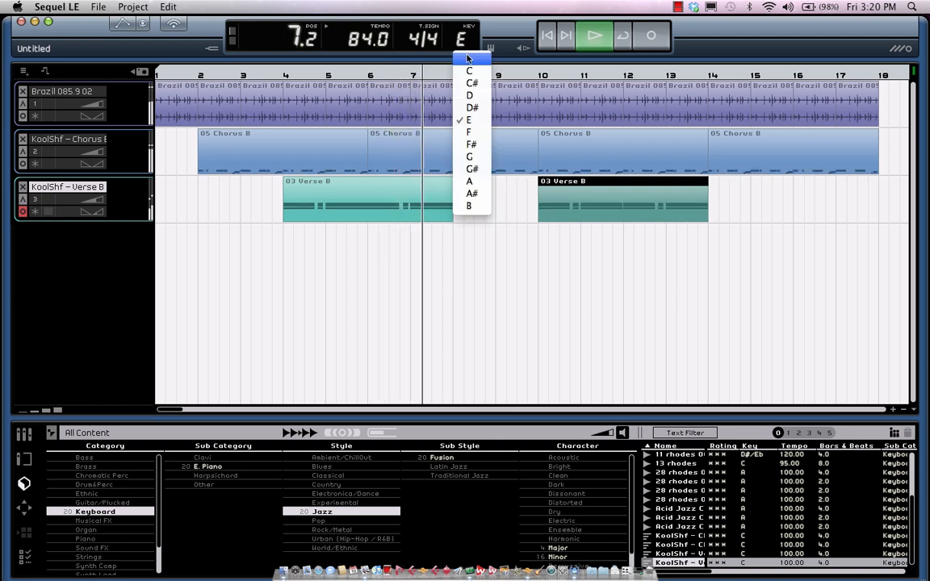
pyautogui.click(471, 157)
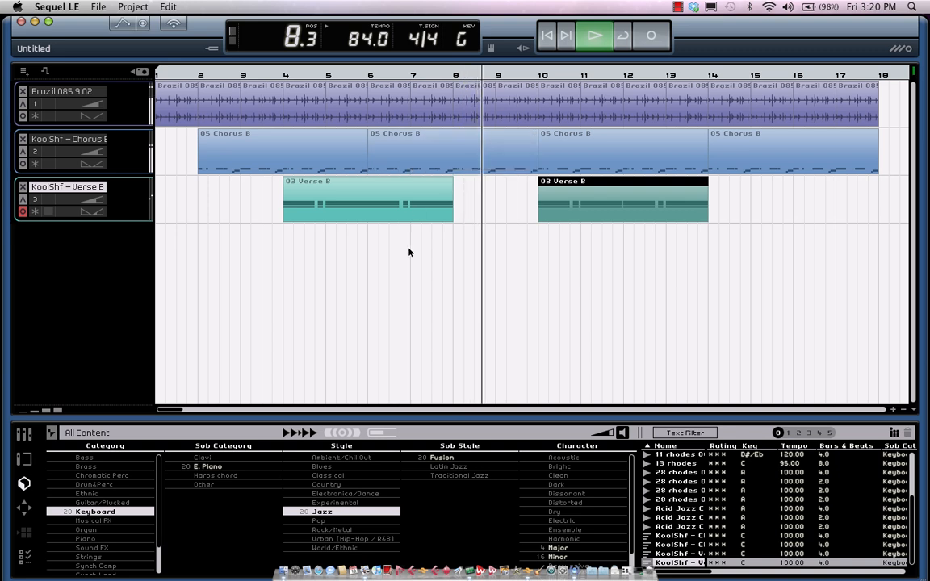
# Clear the jazz keyboard filters and filter the library to Brass, Section, Jazz, looking through the matching loops
pyautogui.click(322, 514)
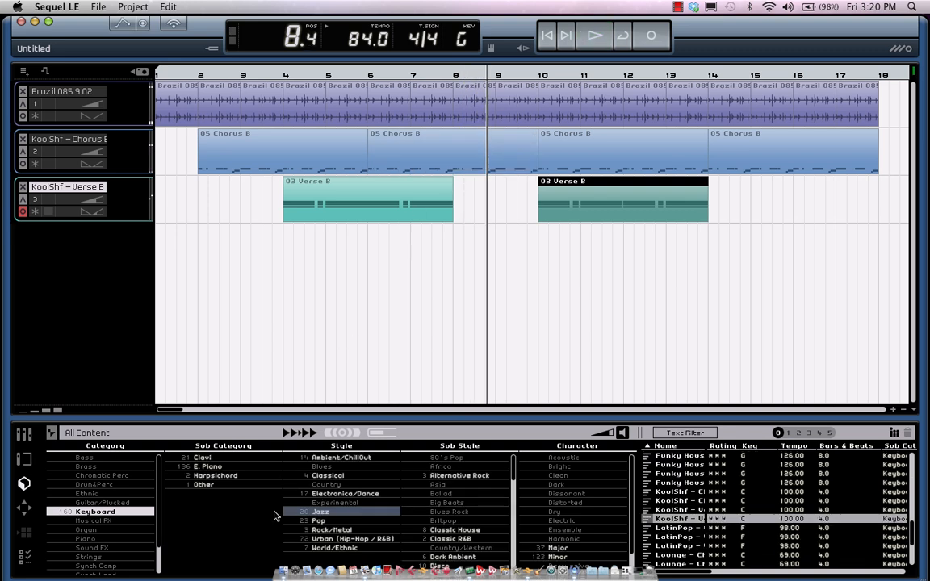
pyautogui.click(89, 514)
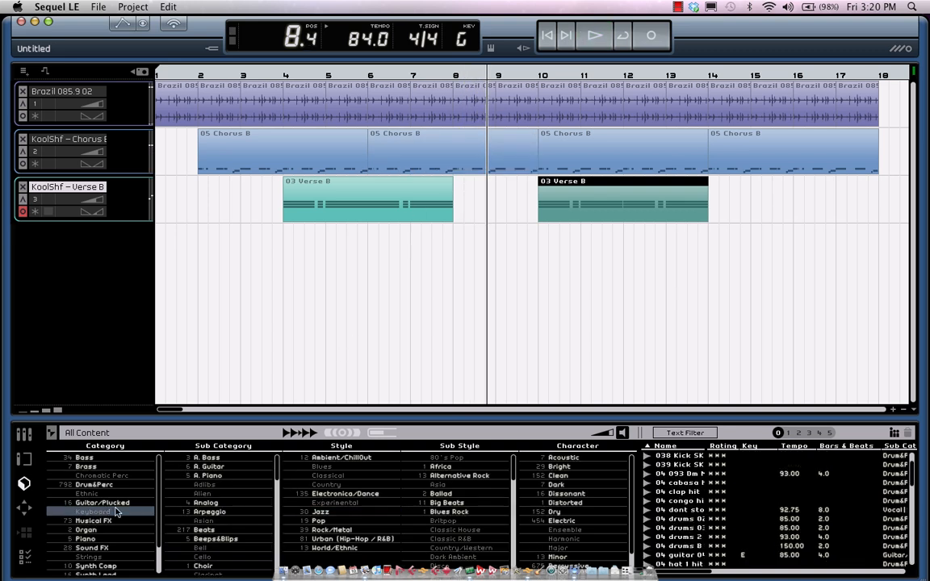
pyautogui.click(94, 467)
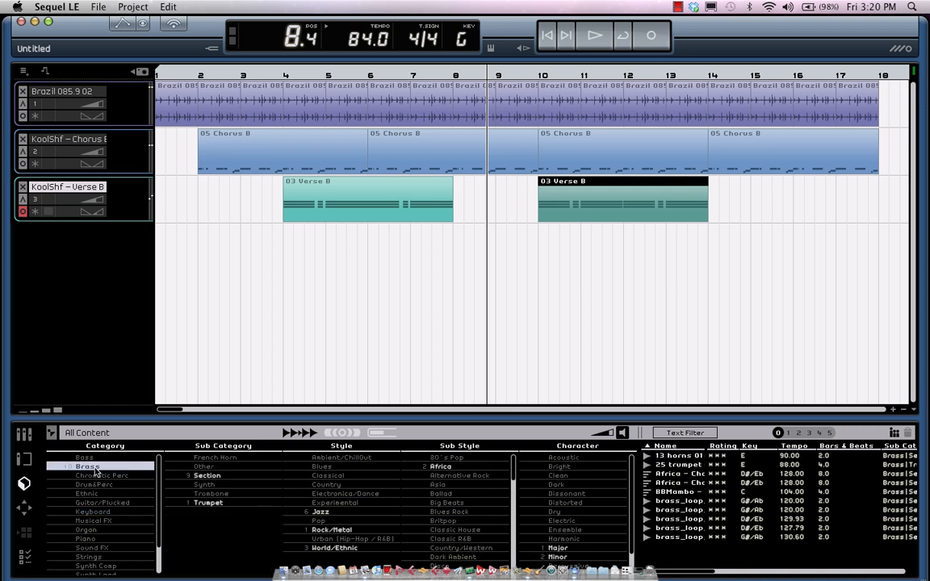
pyautogui.click(220, 476)
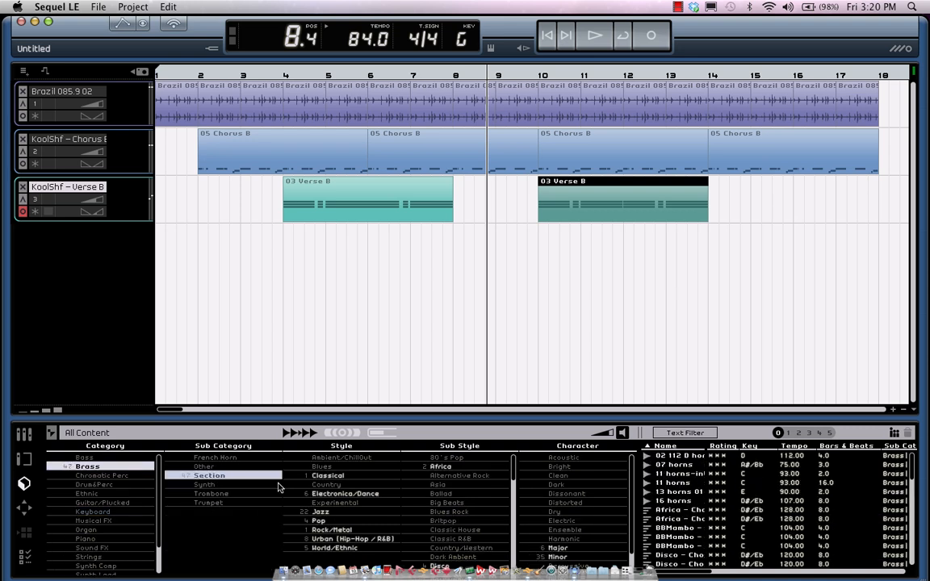
pyautogui.click(322, 513)
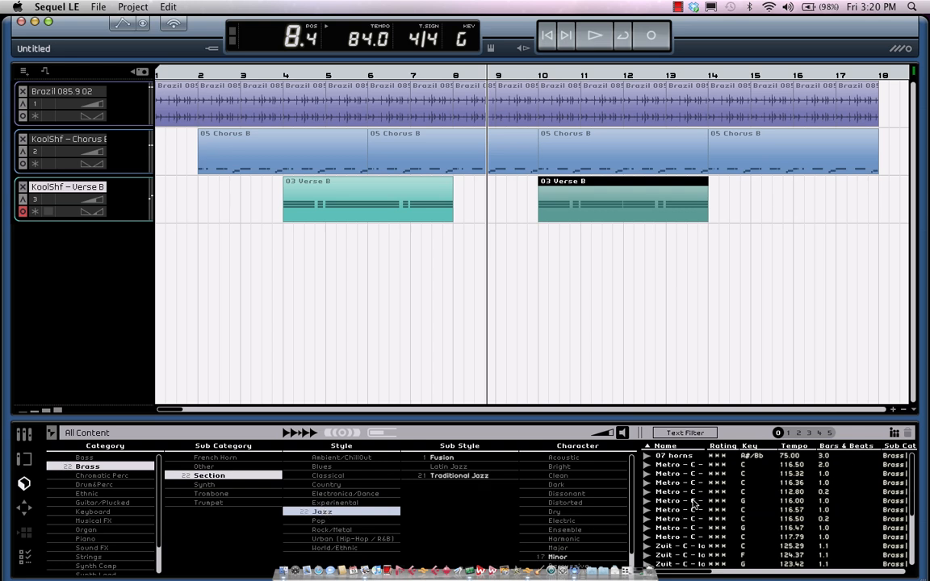
pyautogui.scroll(-1, 682, 492)
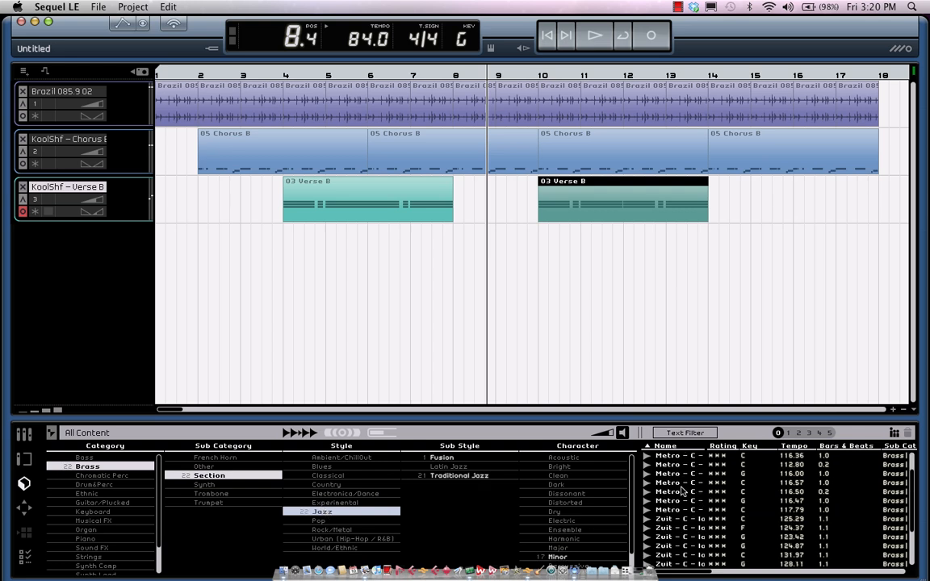
pyautogui.scroll(1, 682, 491)
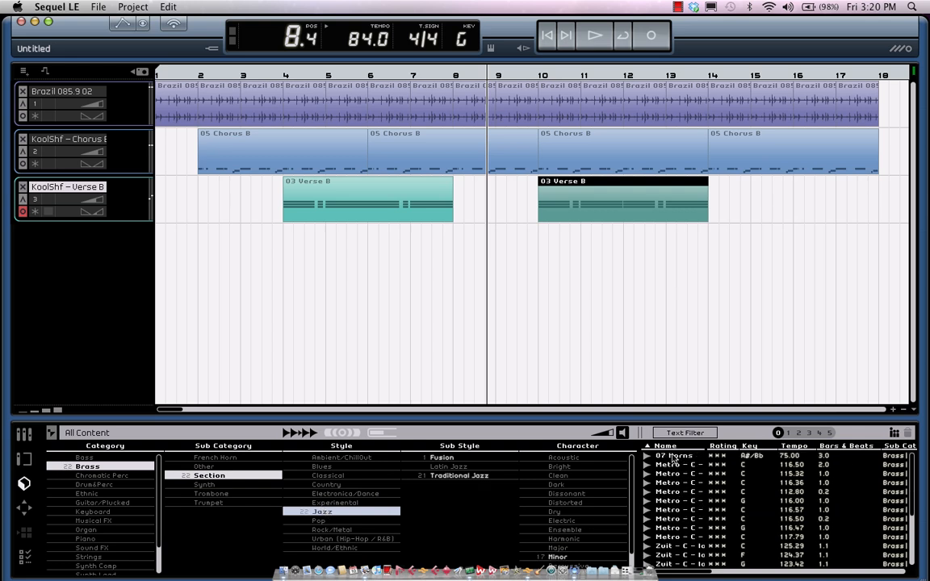
# Place the 07 horns loop on a new track at bar 8 and play the arrangement from about bar 7
pyautogui.moveTo(673, 457); pyautogui.dragTo(456, 263)
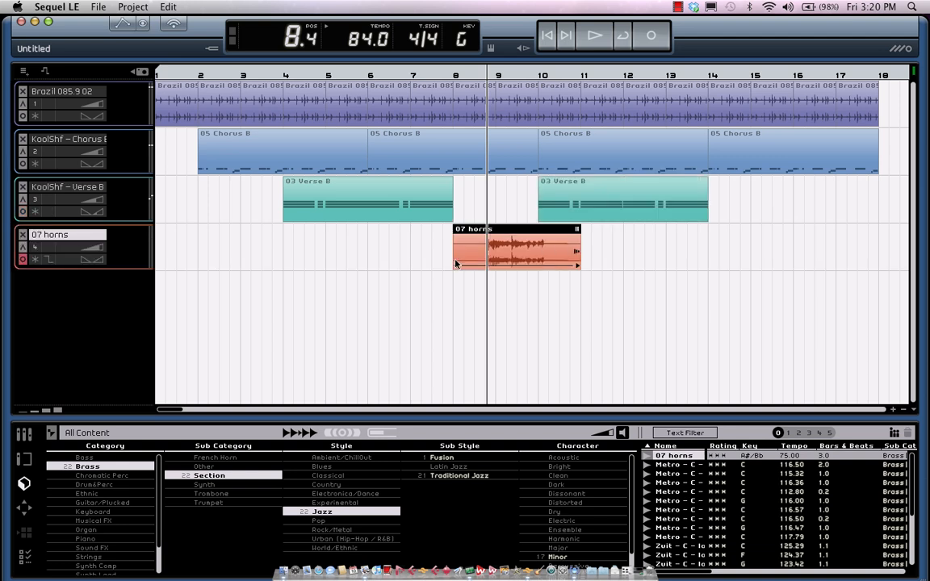
pyautogui.click(419, 75)
pyautogui.press('space')
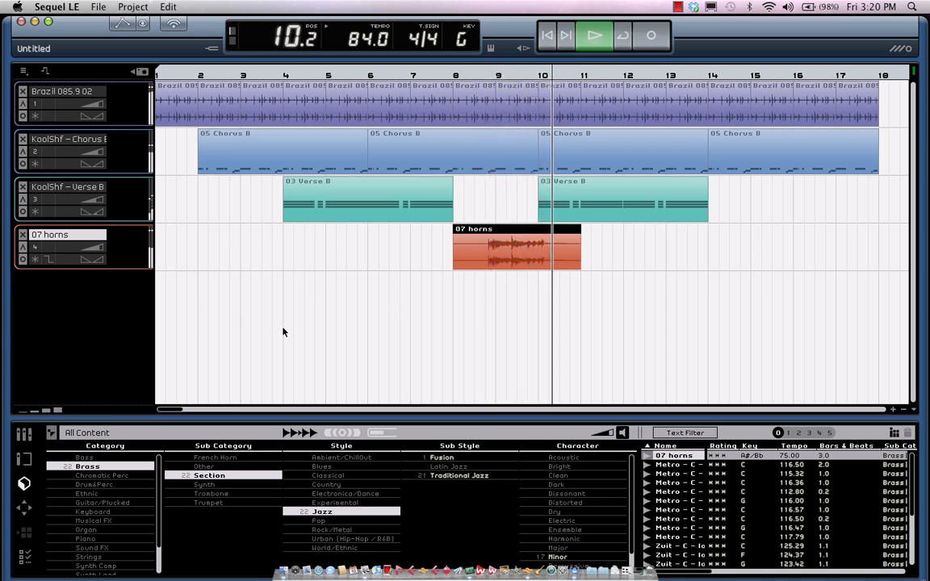
pyautogui.press('space')
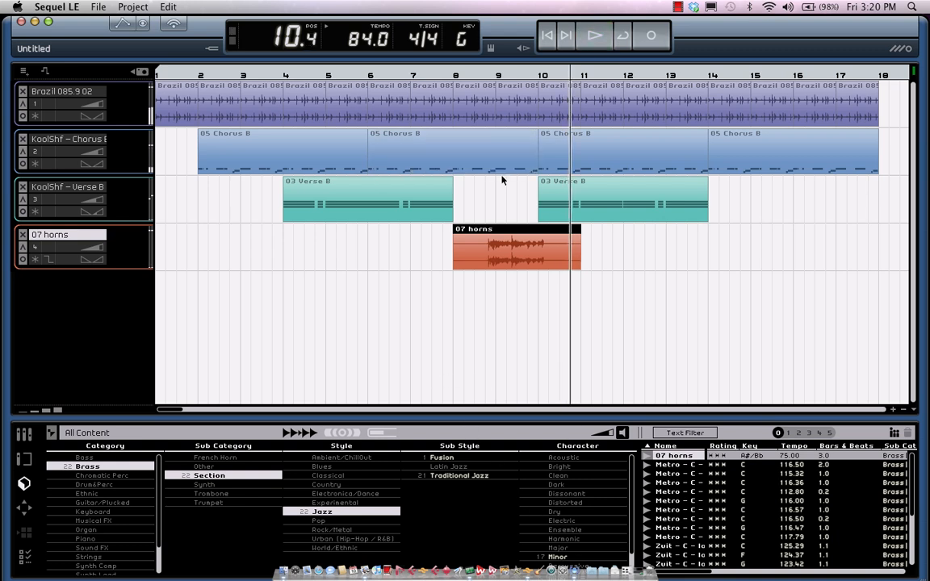
# Show the Transpose Track and set the project key to C
pyautogui.click(46, 74)
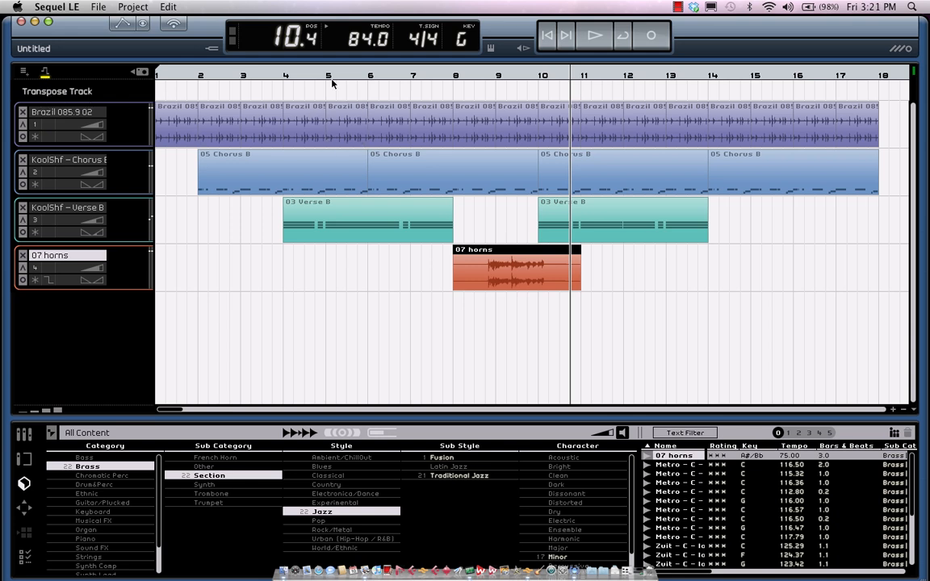
pyautogui.click(461, 42)
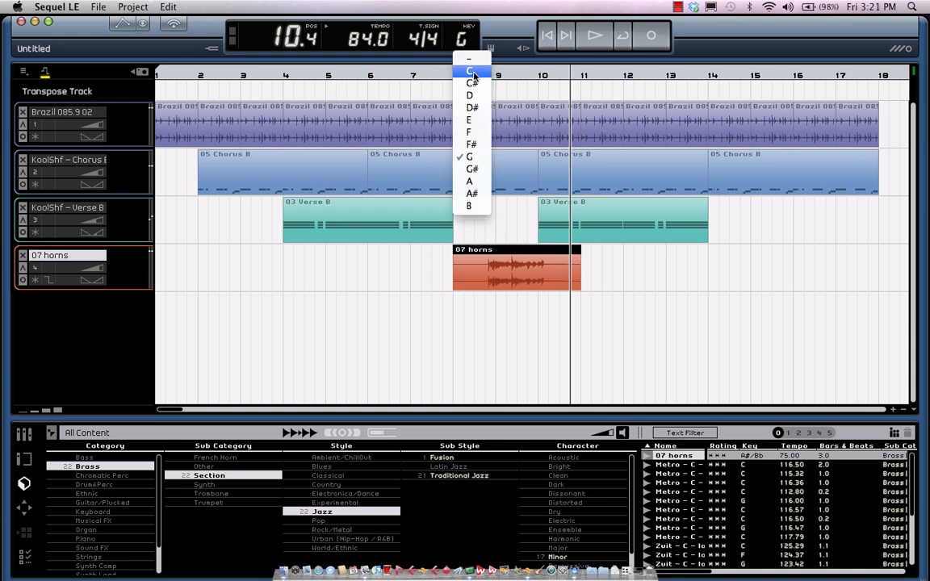
pyautogui.click(473, 73)
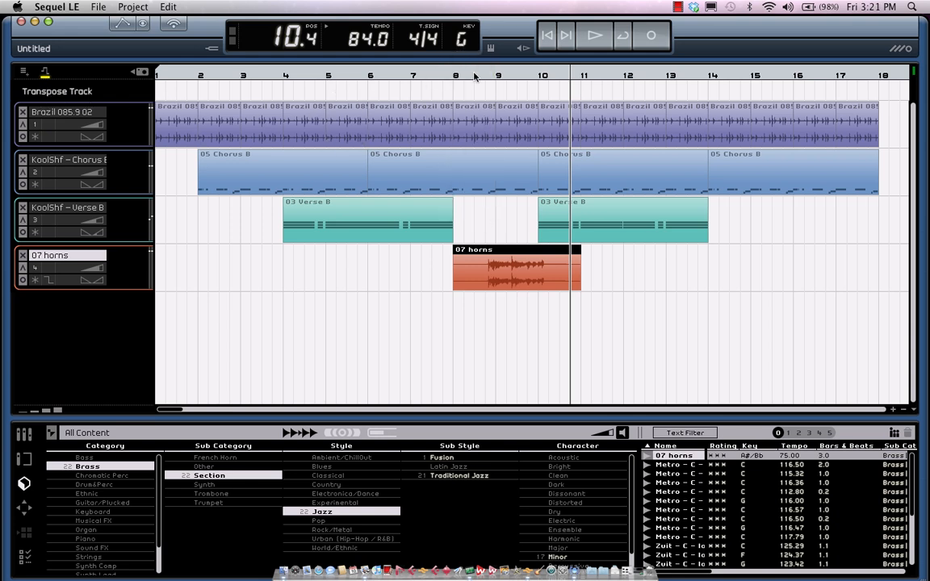
# Add transpose events of +2 at bar 6 and -2 at bar 8, and play the arrangement from bar 2
pyautogui.click(370, 89)
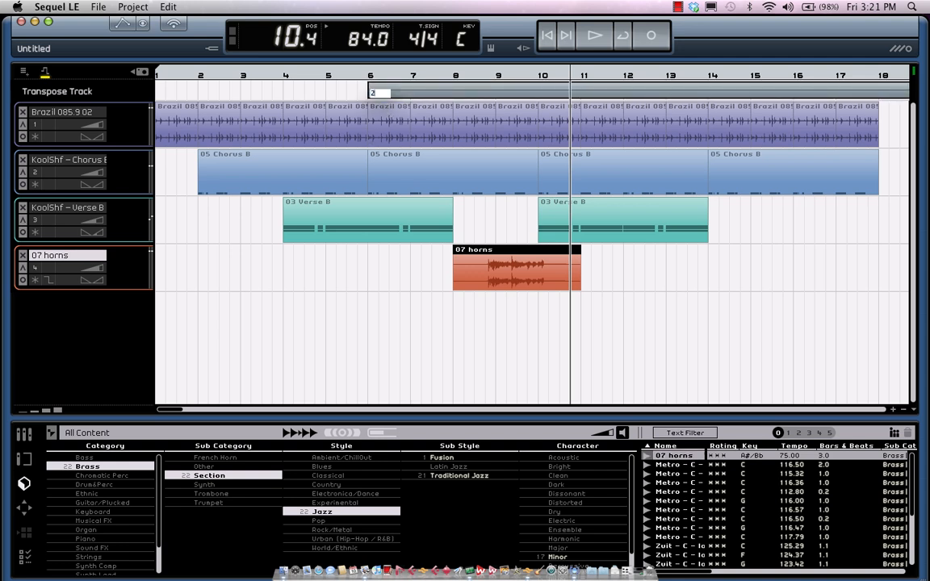
pyautogui.click(381, 94)
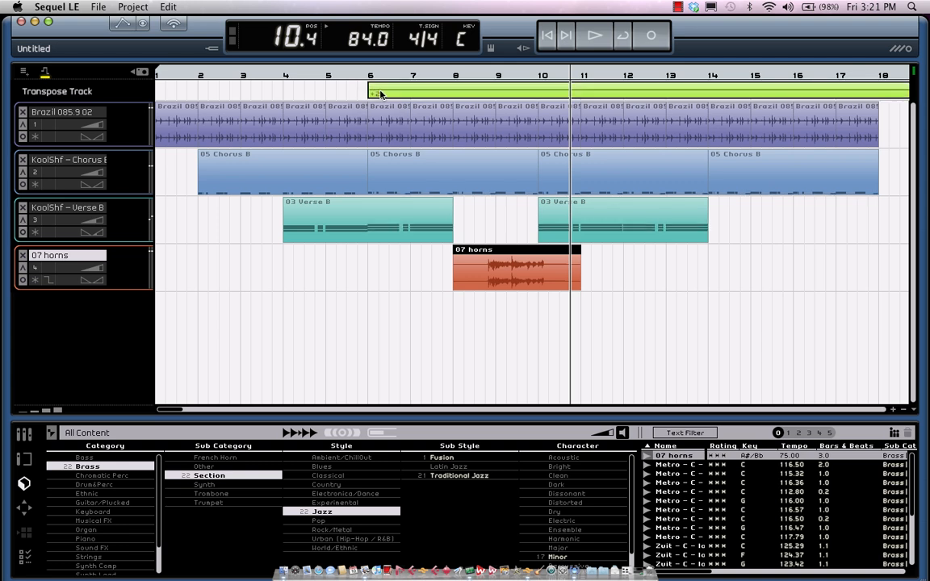
pyautogui.click(454, 95)
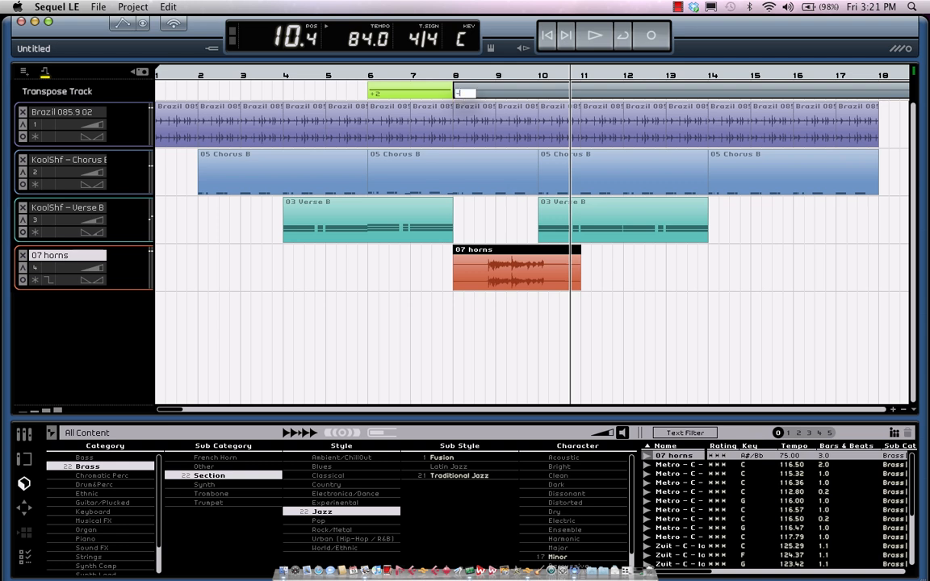
pyautogui.click(458, 92)
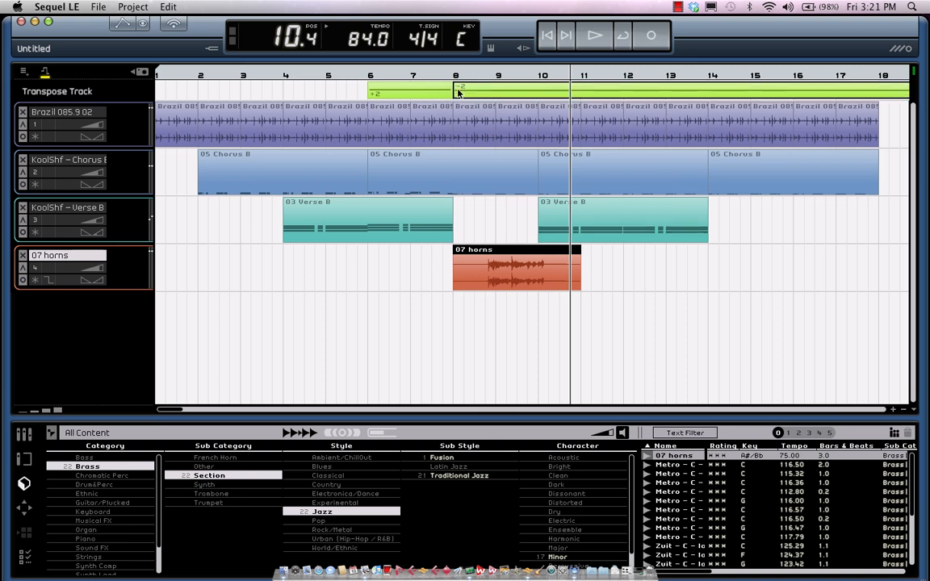
pyautogui.click(209, 75)
pyautogui.press('space')
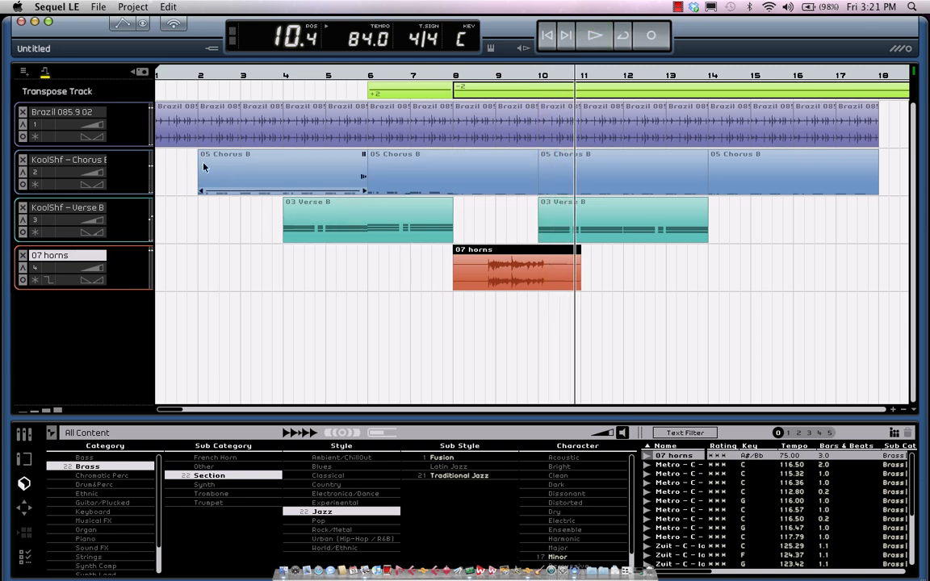
# Enable automation and record a volume drop on the 07 horns track while playing the arrangement from bar 7
pyautogui.click(120, 27)
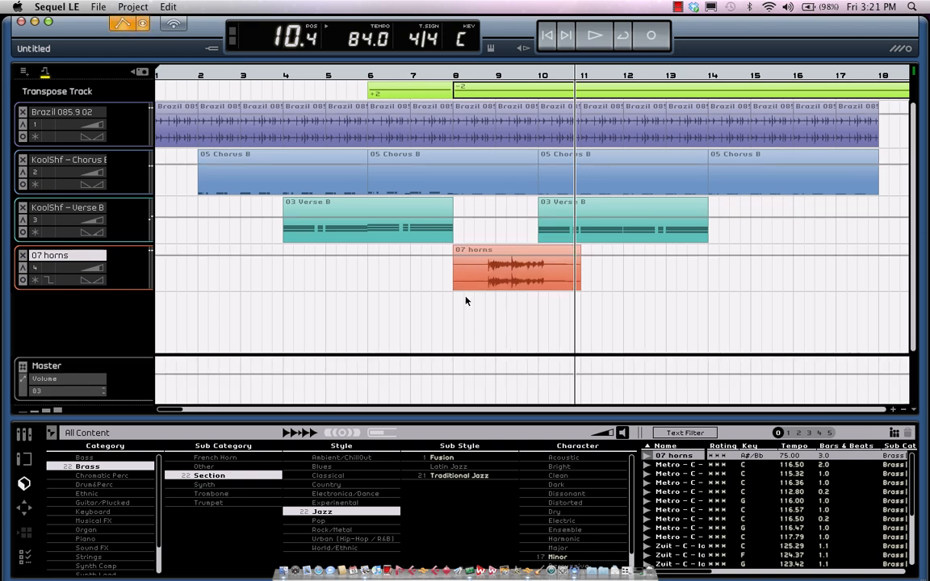
pyautogui.click(25, 434)
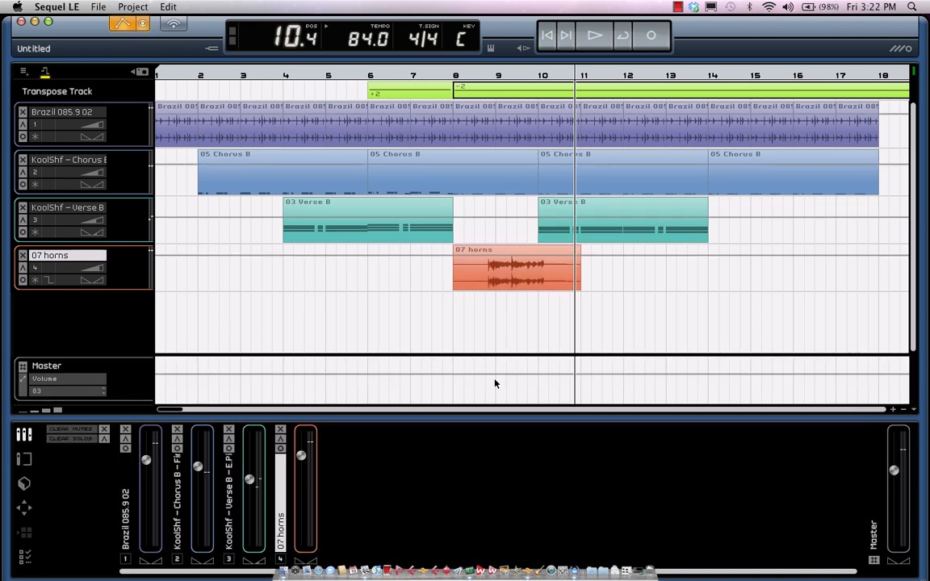
pyautogui.click(411, 76)
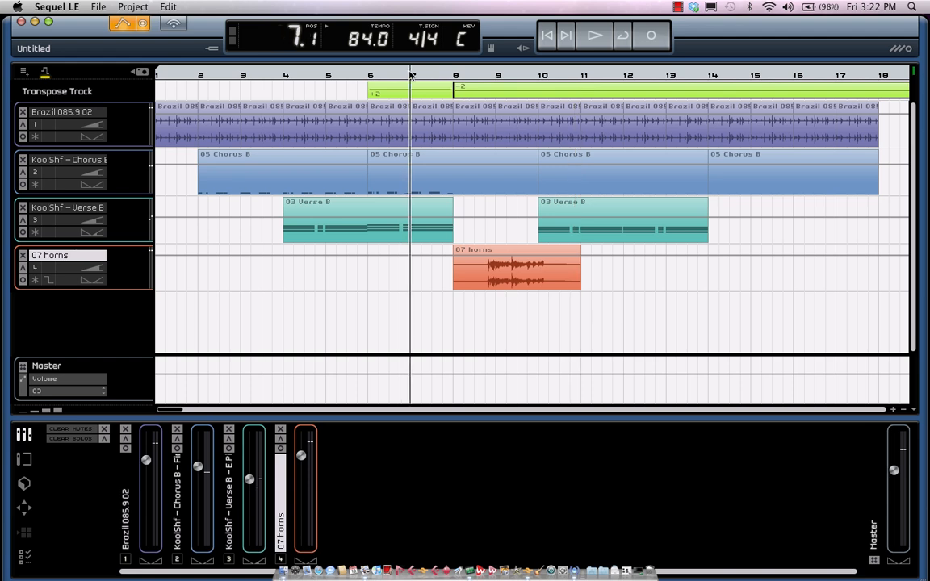
pyautogui.press('space')
pyautogui.moveTo(301, 457); pyautogui.dragTo(297, 494)
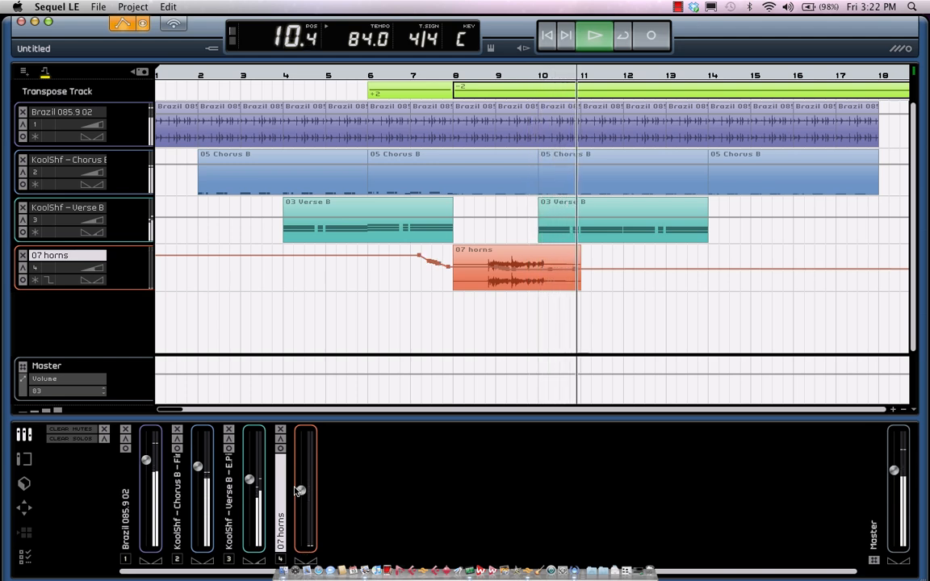
pyautogui.press('space')
# Move the 07 horns volume automation point just before bar 8 to position 7.4.4.0 with value 62, and place the playhead at bar 8
pyautogui.click(411, 108)
pyautogui.scroll(3, 411, 107)
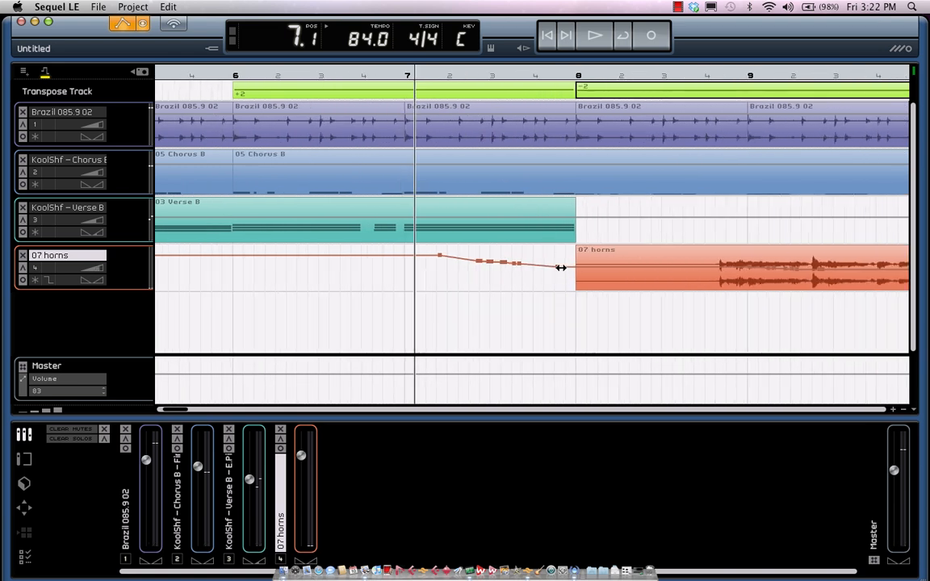
pyautogui.moveTo(559, 266)
pyautogui.mouseDown()
pyautogui.moveTo(561, 248)
pyautogui.moveTo(563, 280)
pyautogui.moveTo(569, 252)
pyautogui.moveTo(566, 266)
pyautogui.mouseUp()
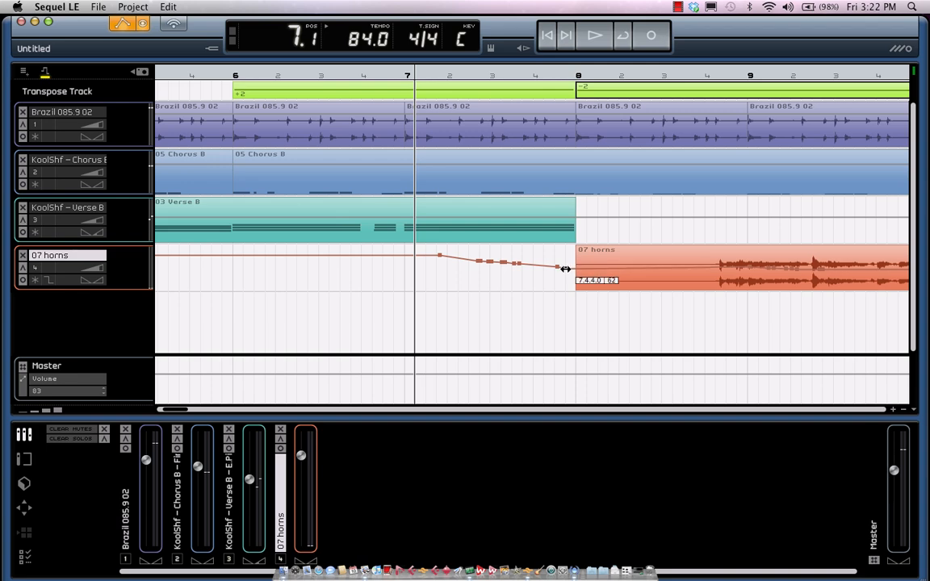
pyautogui.moveTo(401, 73); pyautogui.dragTo(323, 82)
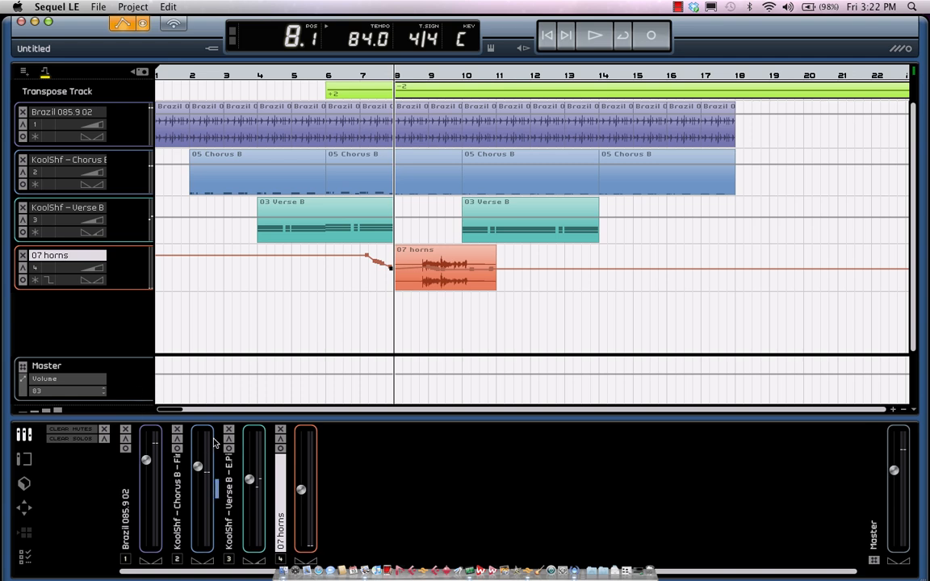
# Assign the factory Drums-OakCustom picture to the Brazil 085.9 02 drum track
pyautogui.click(25, 465)
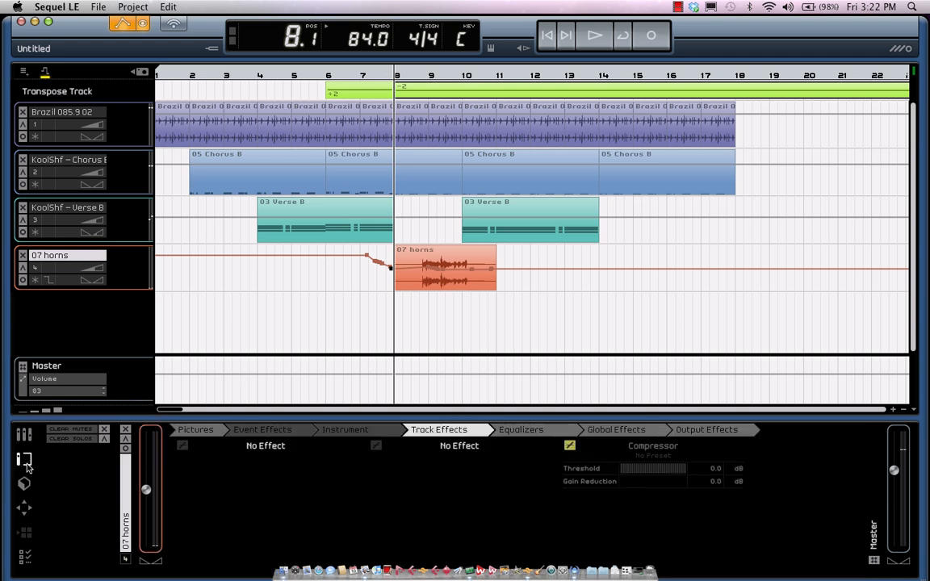
pyautogui.click(145, 71)
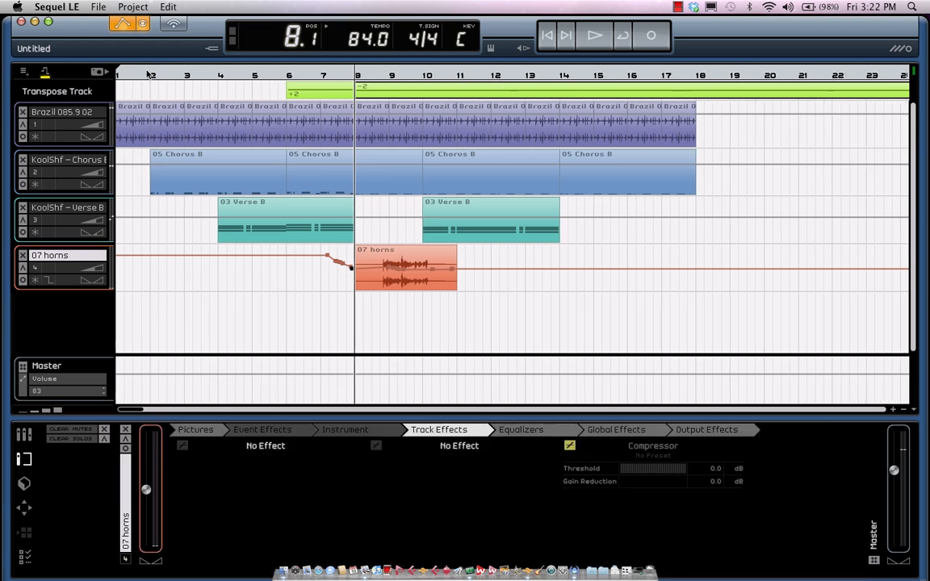
pyautogui.click(99, 73)
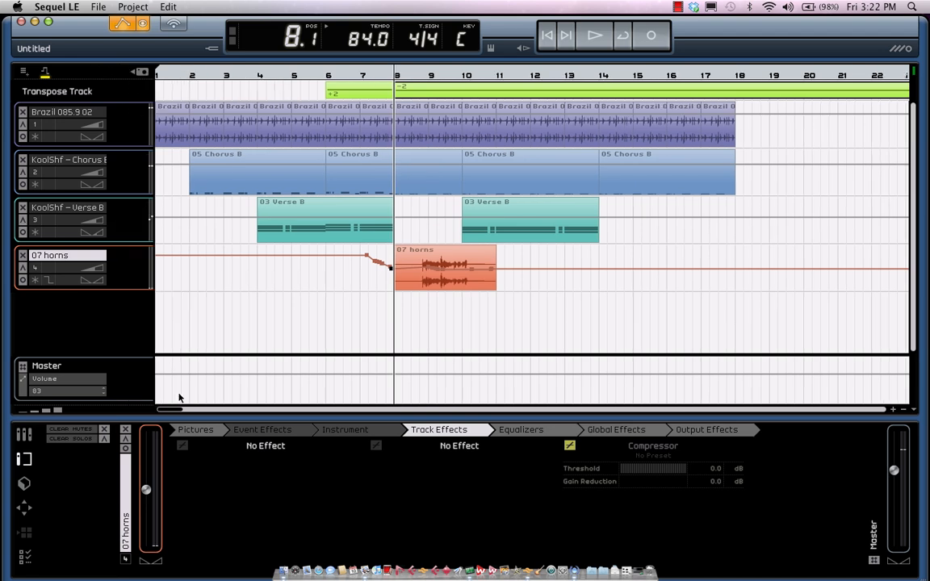
pyautogui.click(197, 429)
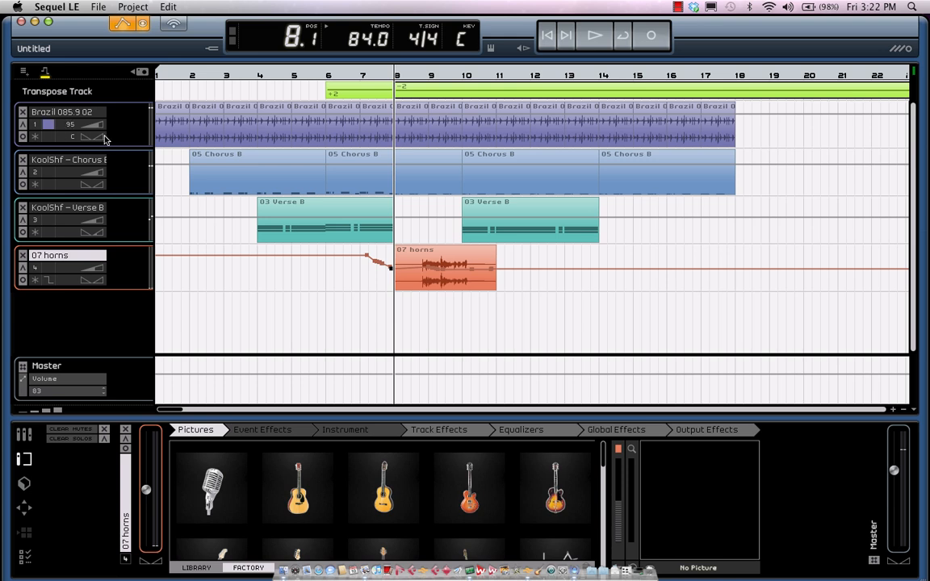
pyautogui.click(129, 130)
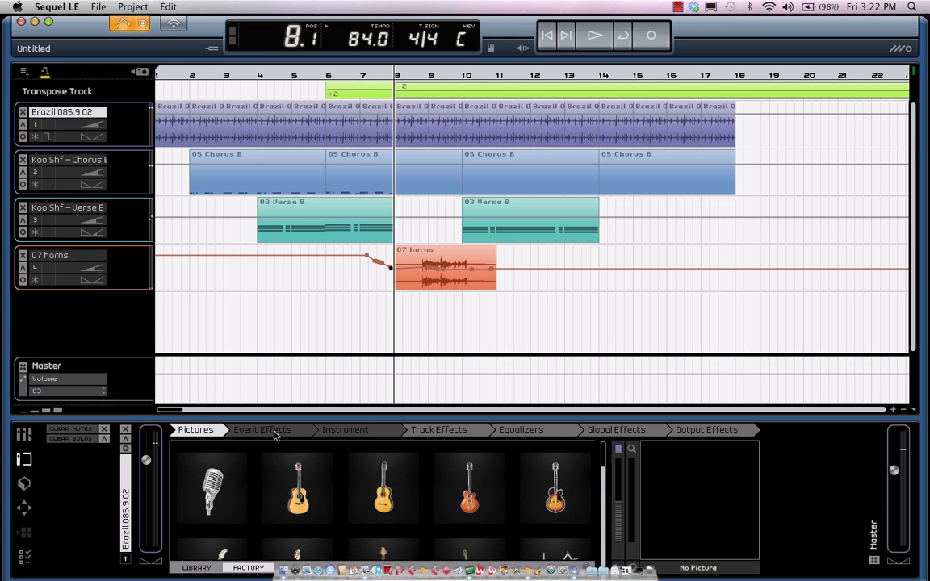
pyautogui.scroll(-5, 297, 508)
pyautogui.scroll(-8, 297, 514)
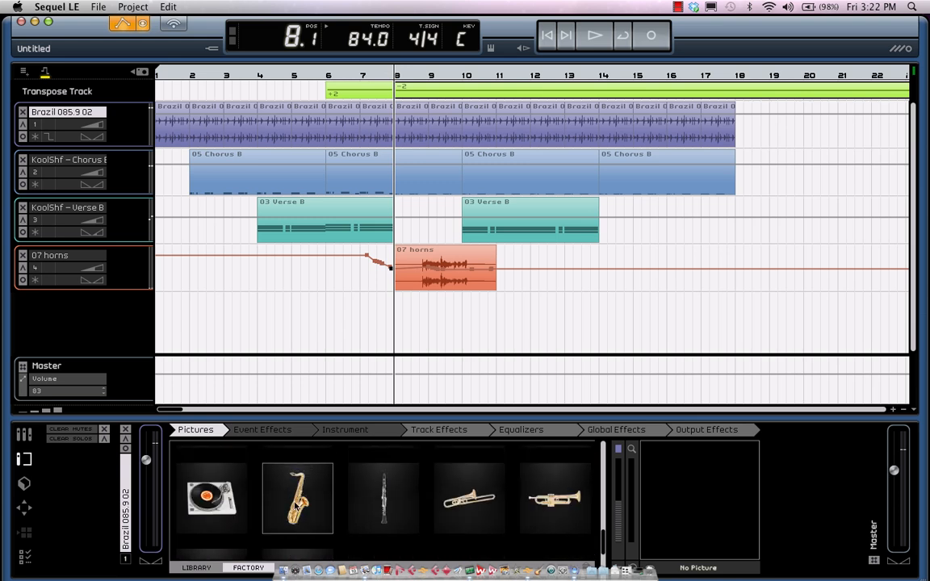
pyautogui.click(284, 501)
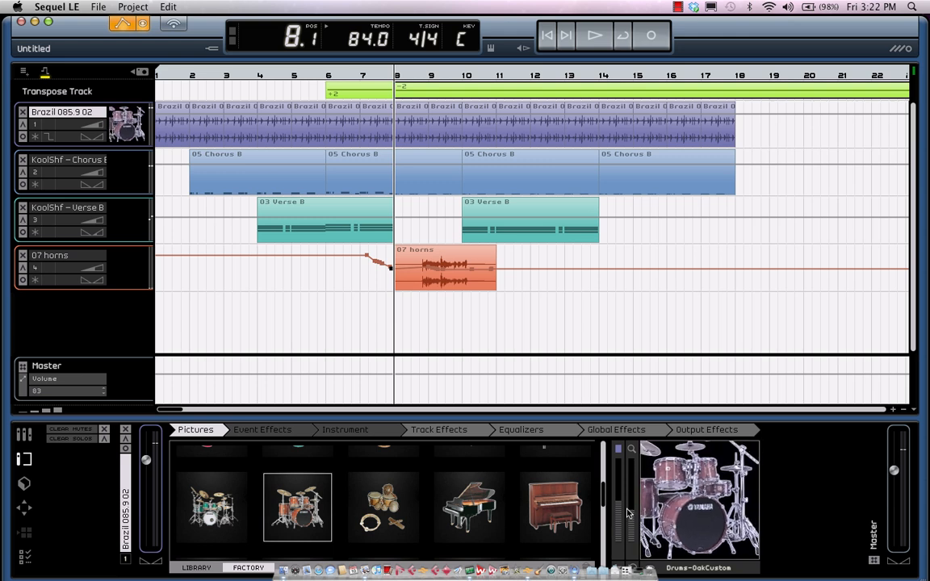
# Assign the E-Bass-TRB picture to the KoolShf Chorus B track and zoom it out to fit the whole bass
pyautogui.click(134, 181)
pyautogui.scroll(-3, 365, 517)
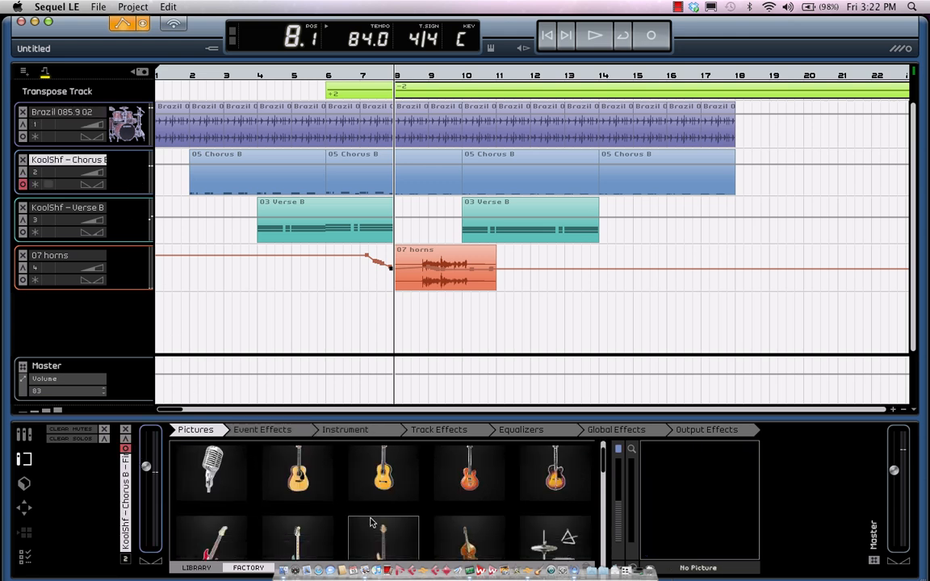
pyautogui.click(380, 505)
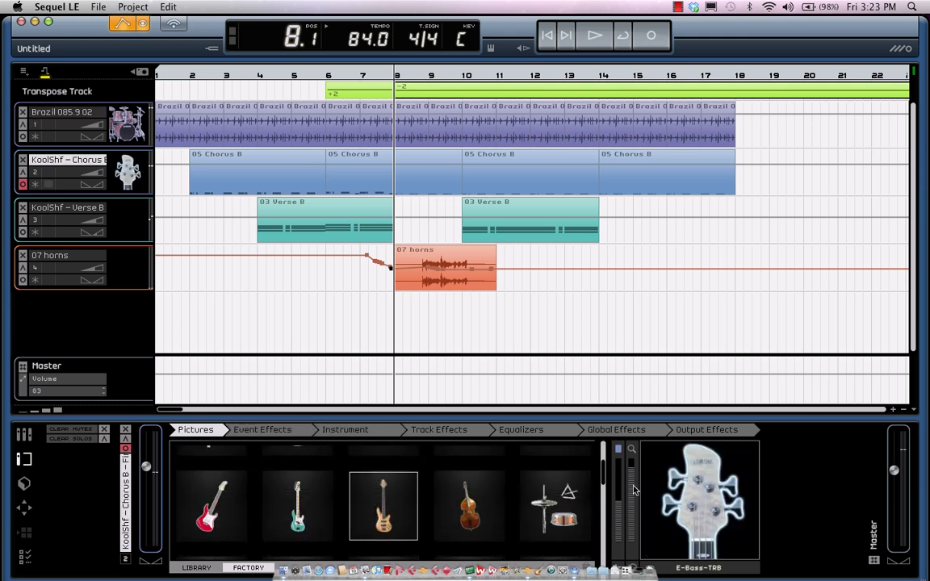
pyautogui.moveTo(635, 489); pyautogui.dragTo(628, 505)
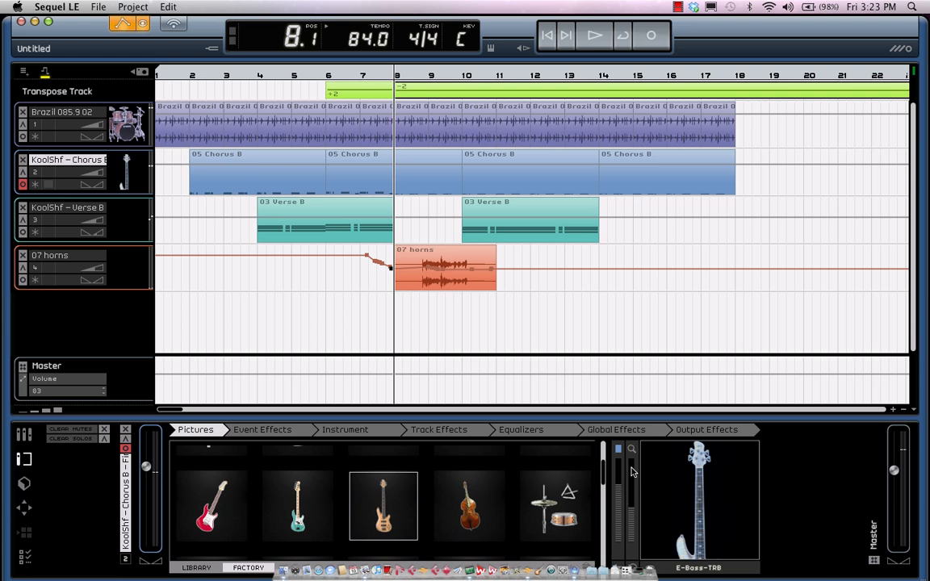
pyautogui.moveTo(632, 470); pyautogui.dragTo(631, 524)
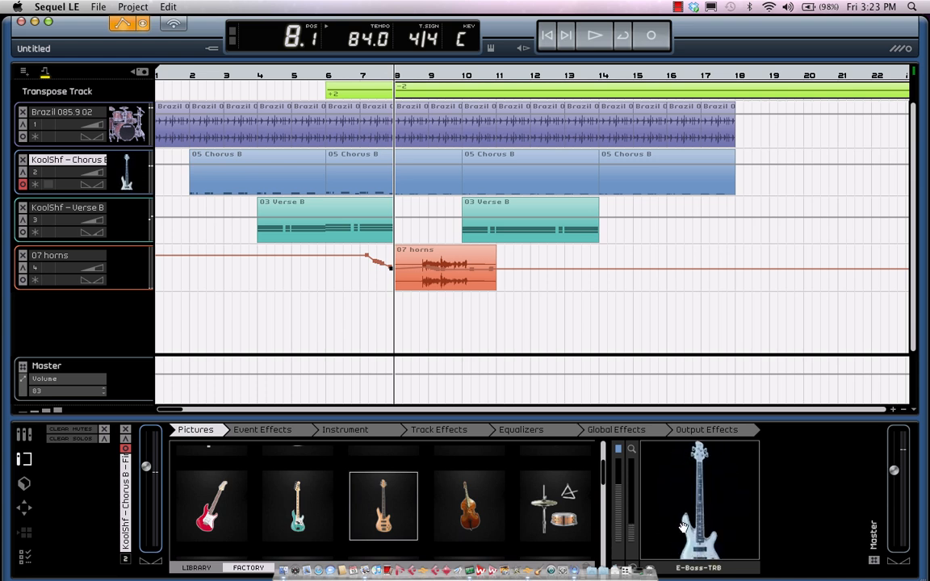
# Assign the CP-70 piano picture to the KoolShf Verse B track
pyautogui.click(136, 216)
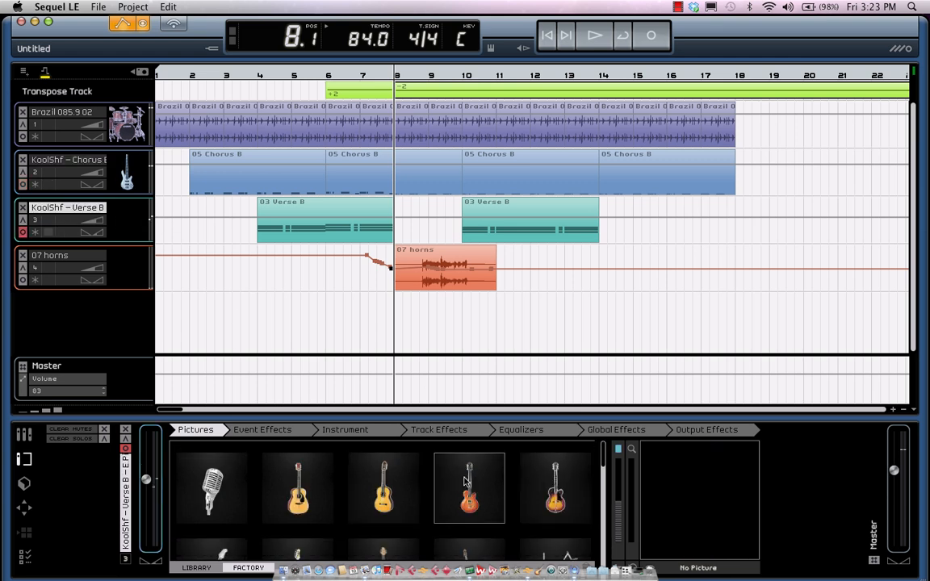
pyautogui.scroll(-1, 408, 485)
pyautogui.scroll(1, 409, 490)
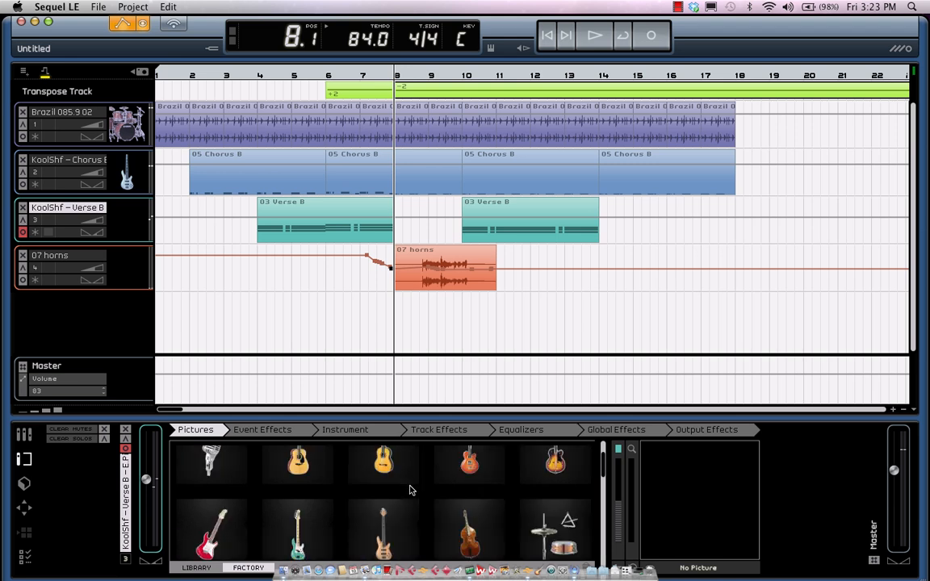
pyautogui.scroll(-8, 409, 486)
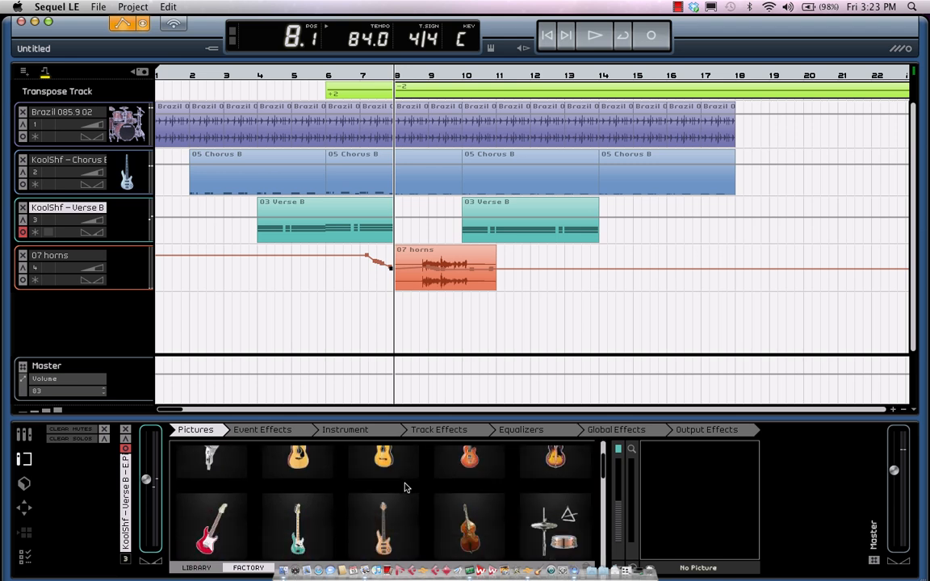
pyautogui.scroll(-3, 404, 490)
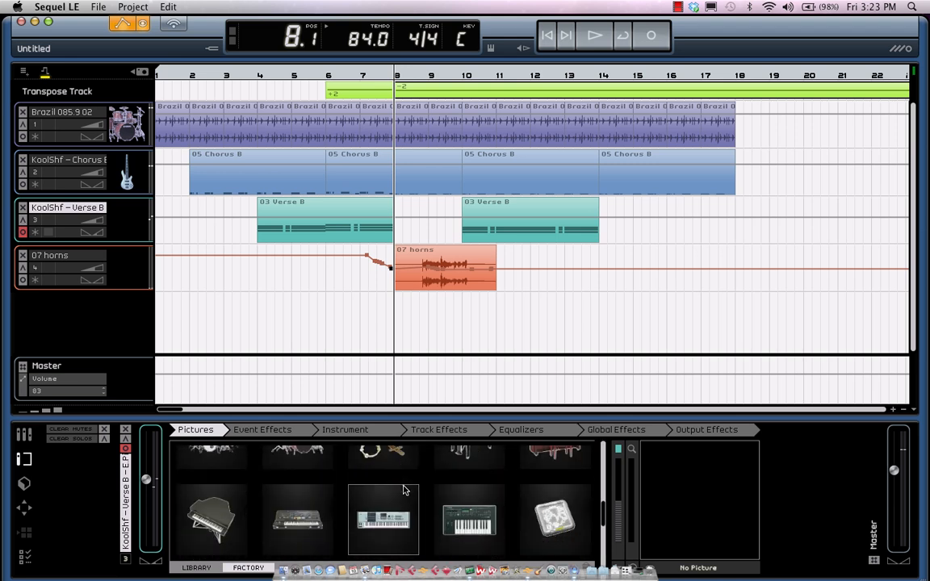
pyautogui.click(214, 517)
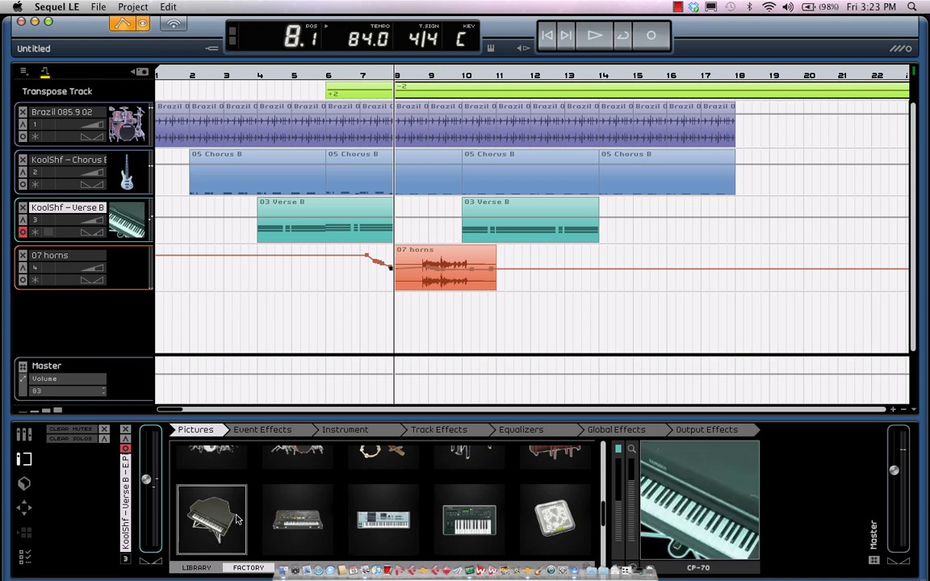
# Assign the Saxophone picture to the 07 horns track
pyautogui.click(136, 273)
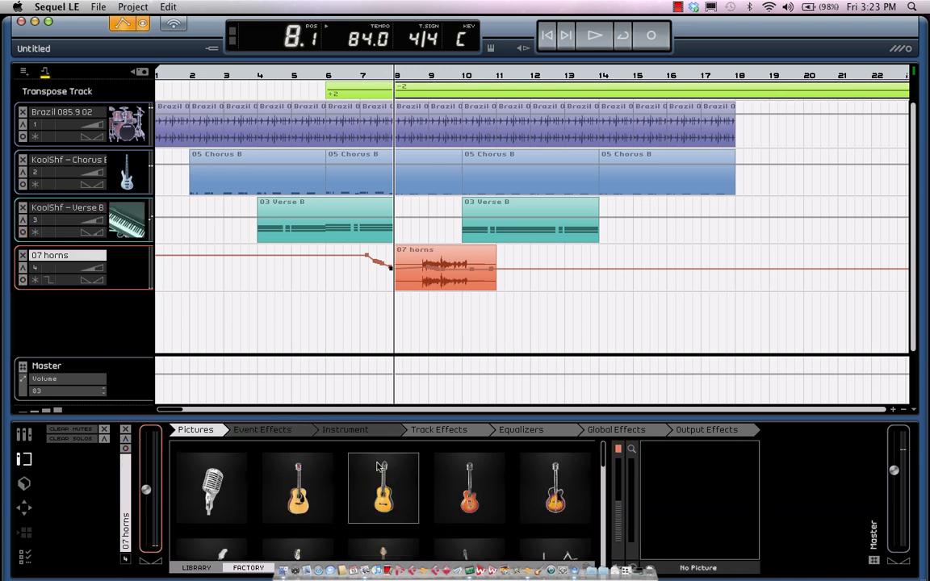
pyautogui.scroll(-5, 422, 486)
pyautogui.scroll(3, 422, 486)
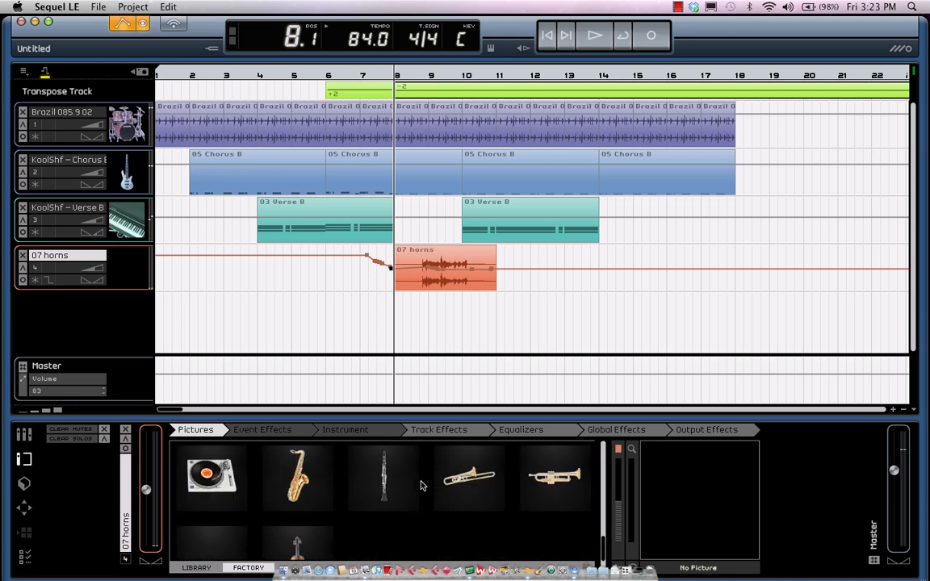
pyautogui.click(298, 483)
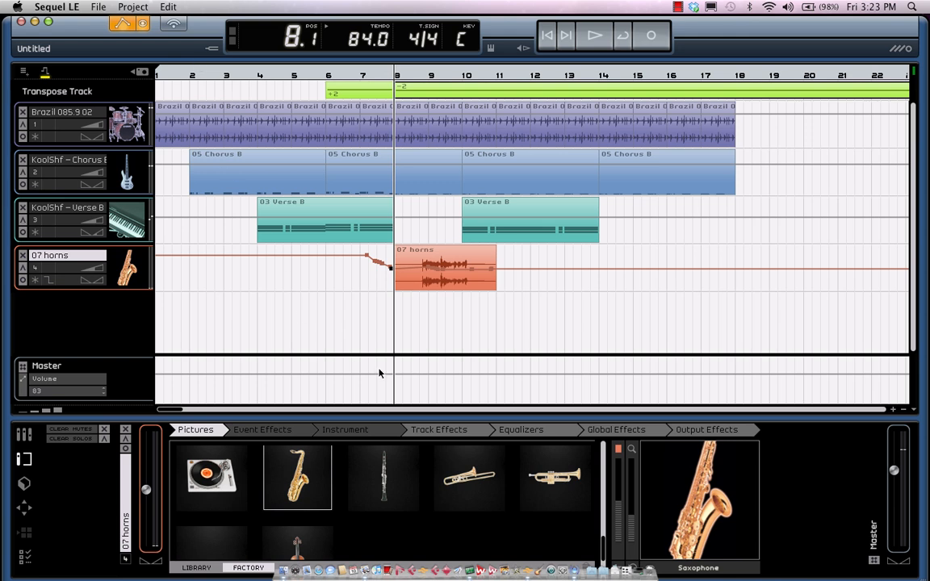
# While playing from bar 1, set the 07 horns equalizer to a low gain of 12.9 and a high gain of -15.4
pyautogui.click(442, 429)
pyautogui.click(528, 430)
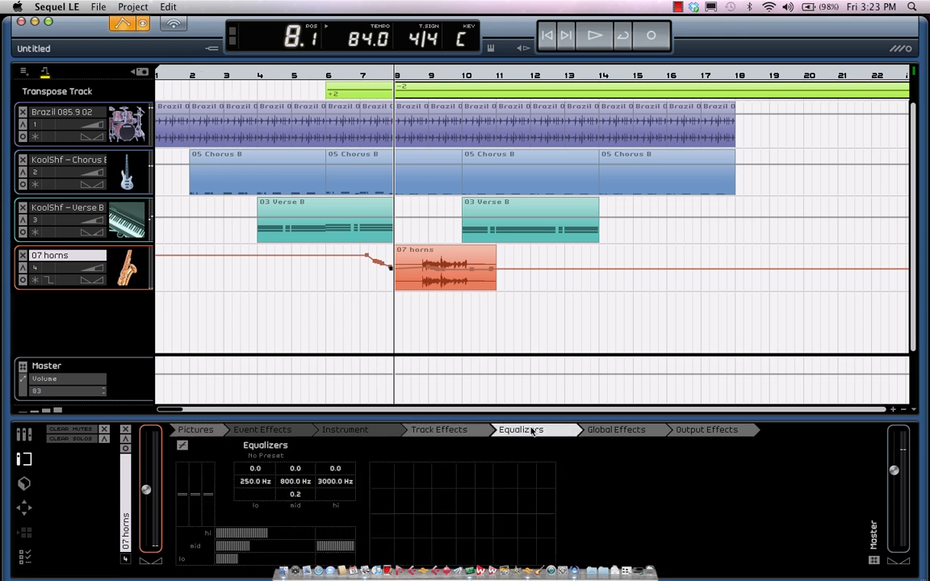
pyautogui.click(164, 77)
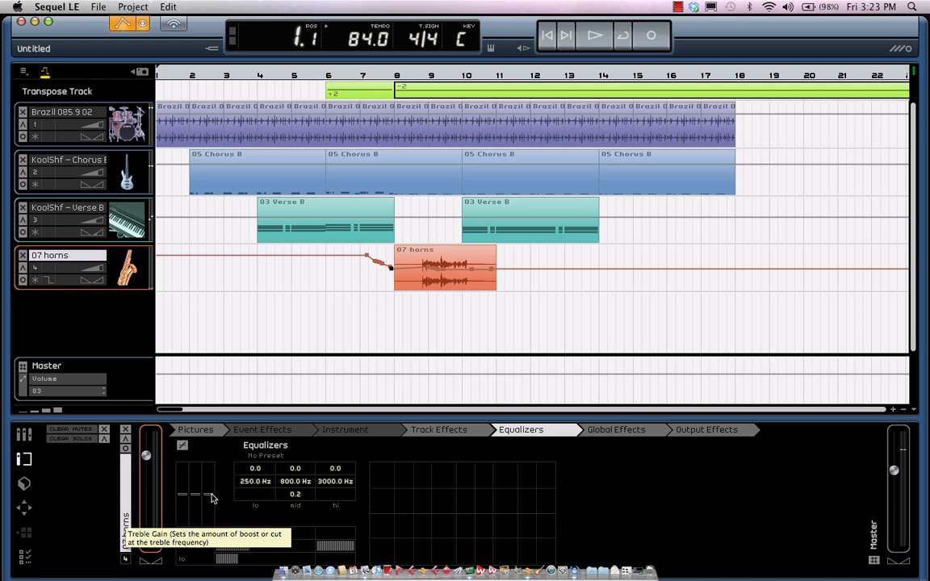
pyautogui.press('space')
pyautogui.moveTo(208, 494); pyautogui.dragTo(182, 488)
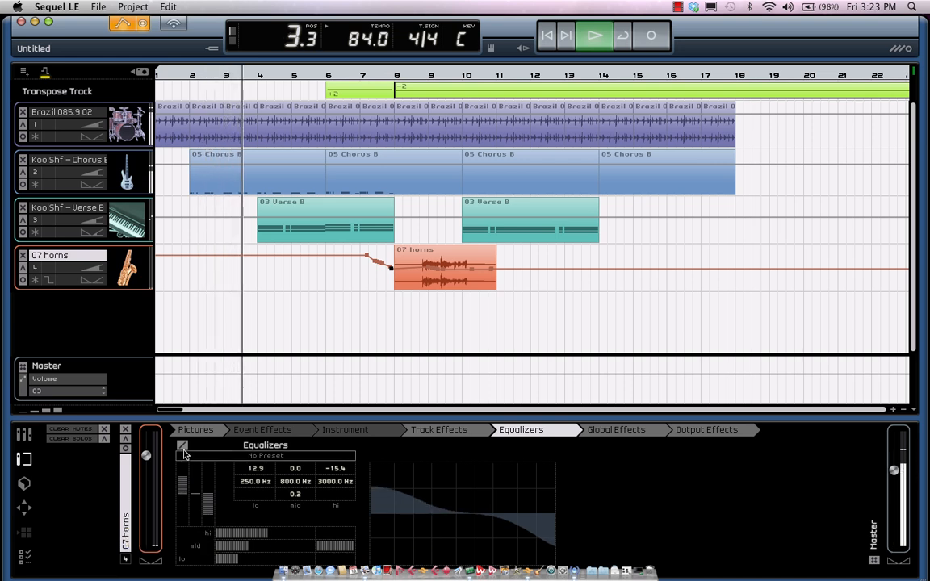
# Apply the Funky Drum Loops equalizer preset to the 07 horns track during playback, adjust the high gain to 12.4, and stop playback
pyautogui.click(183, 445)
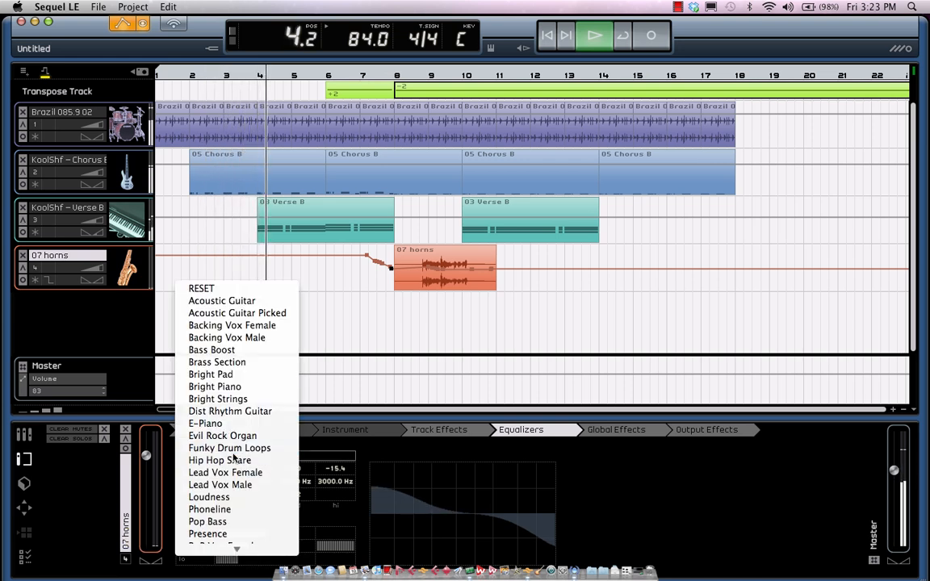
pyautogui.click(218, 448)
pyautogui.moveTo(208, 489); pyautogui.dragTo(208, 483)
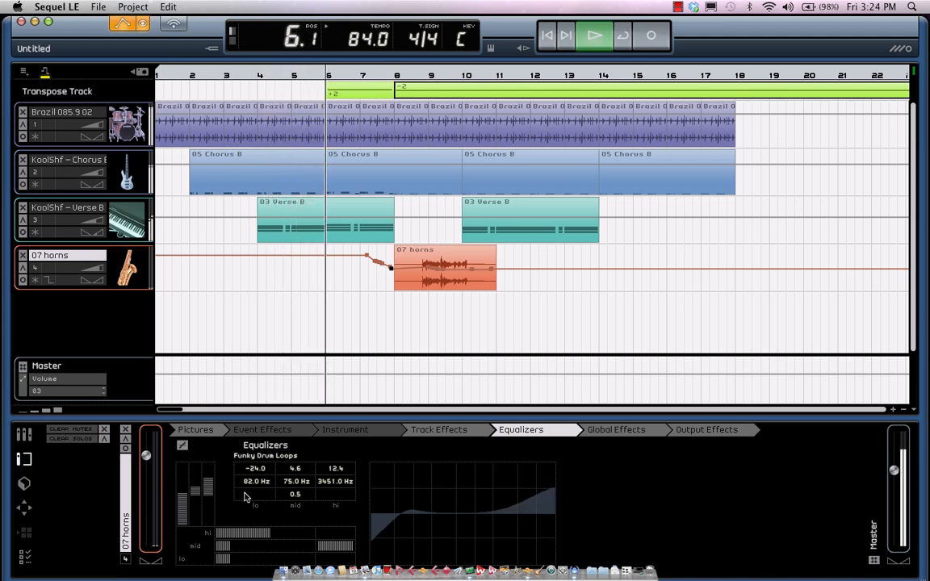
pyautogui.click(335, 480)
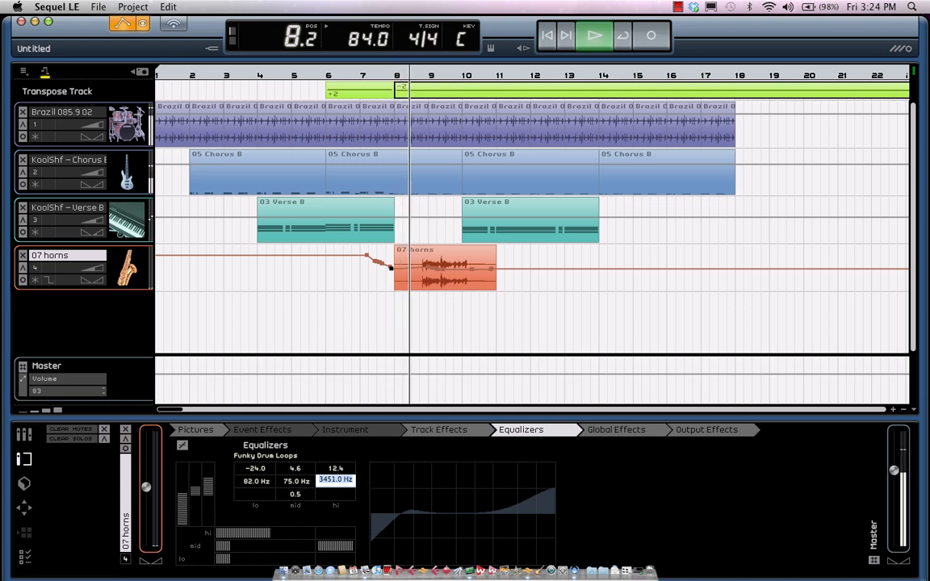
pyautogui.press('Return')
pyautogui.press('space')
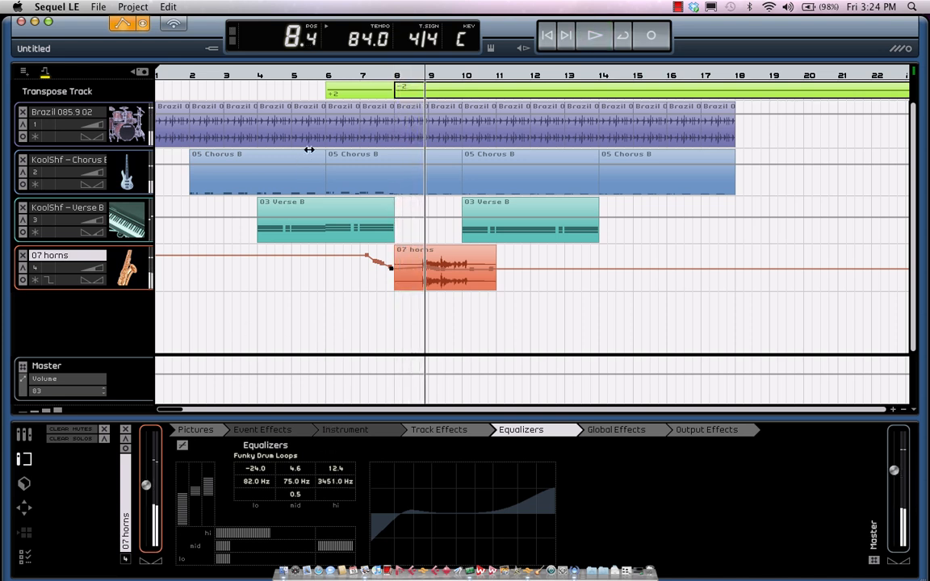
# While playing from about bar 3.4, add a Phaser effect to the KoolShf Verse B track and set its mix to 20%, then stop playback
pyautogui.click(249, 75)
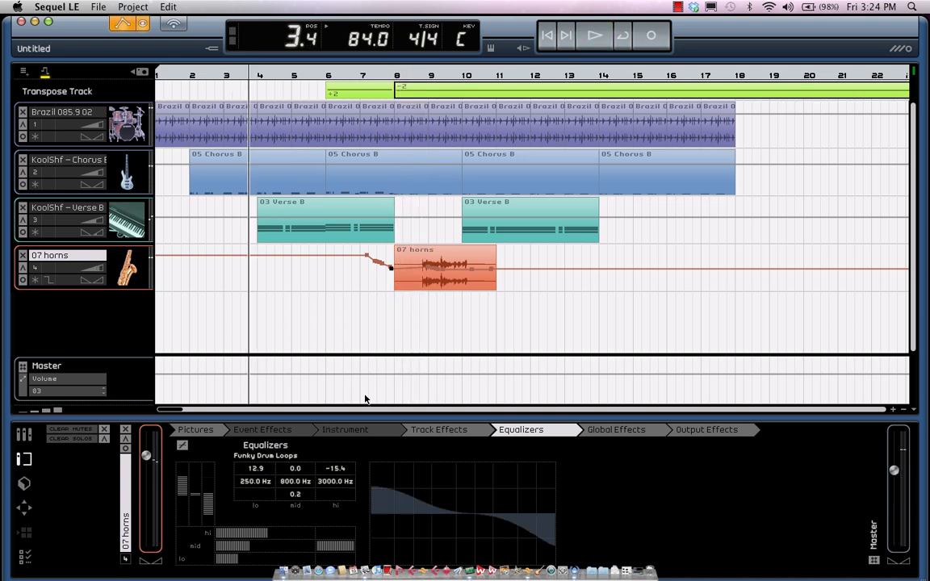
pyautogui.click(434, 431)
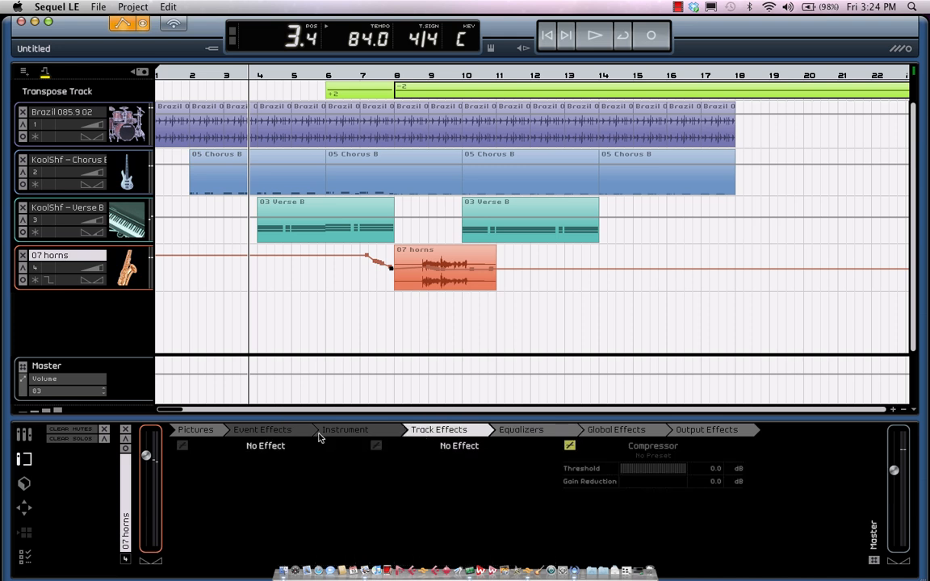
pyautogui.click(130, 216)
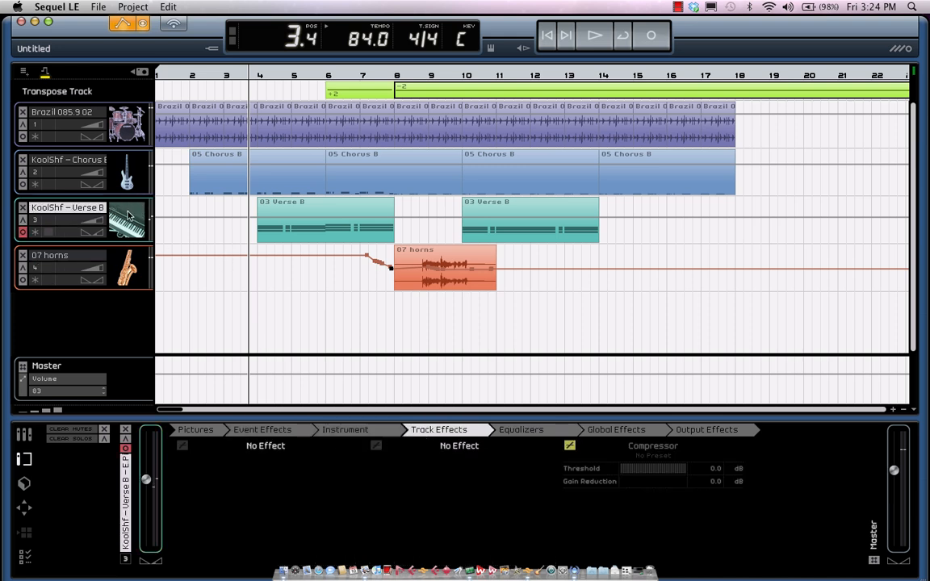
pyautogui.press('space')
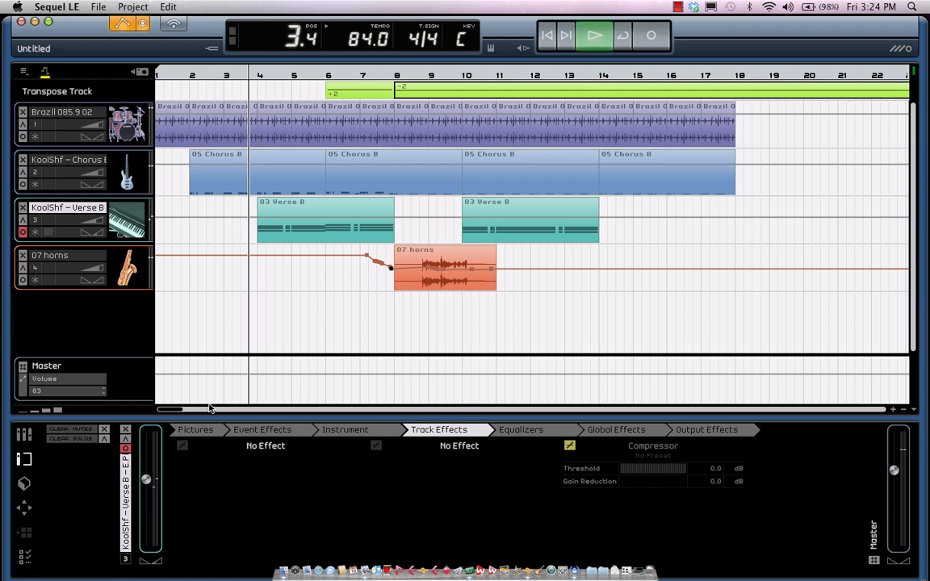
pyautogui.click(279, 451)
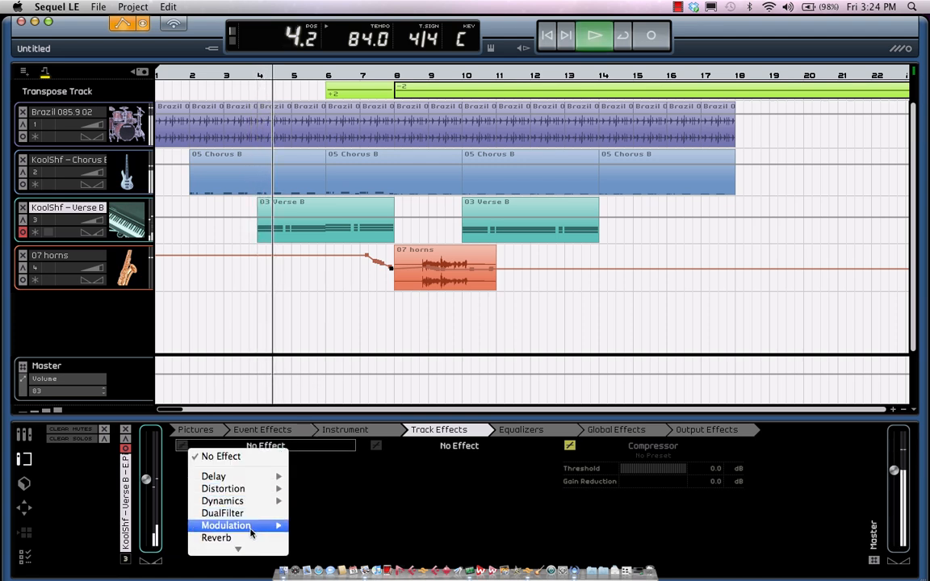
pyautogui.moveTo(258, 529)
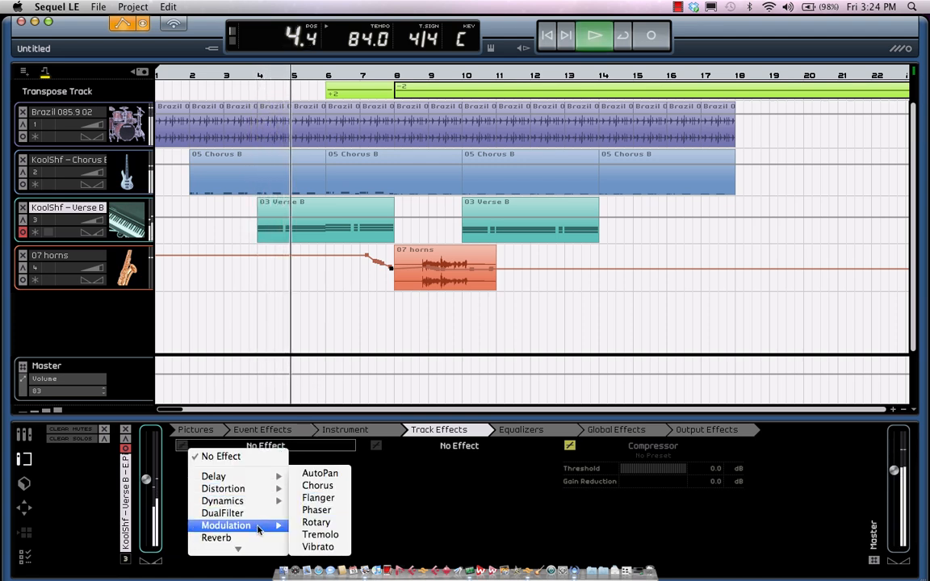
pyautogui.click(317, 510)
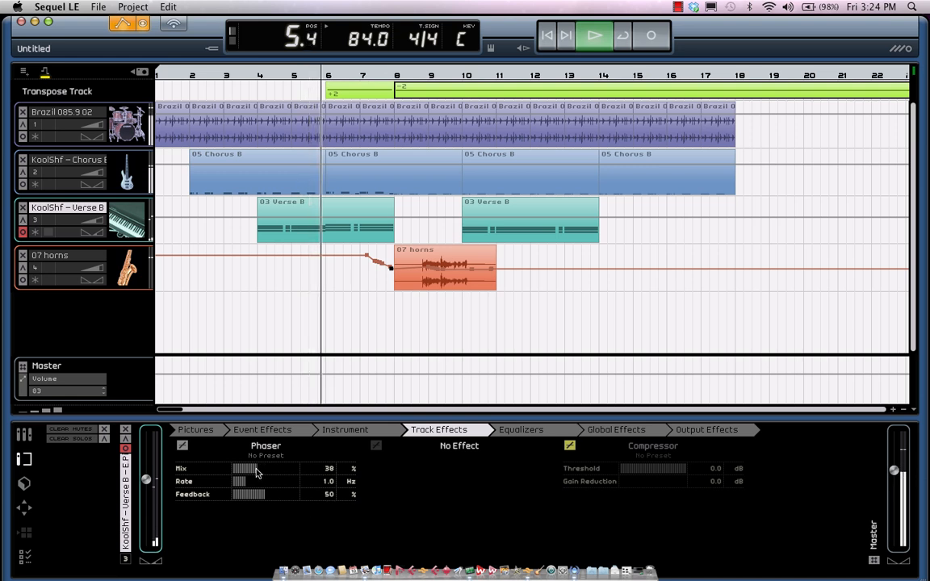
pyautogui.moveTo(259, 471); pyautogui.dragTo(248, 473)
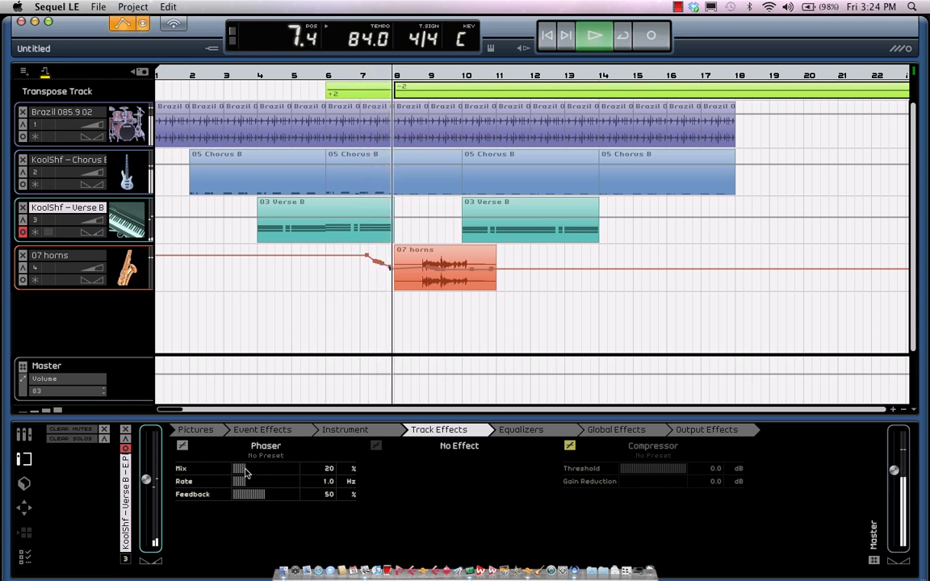
pyautogui.press('space')
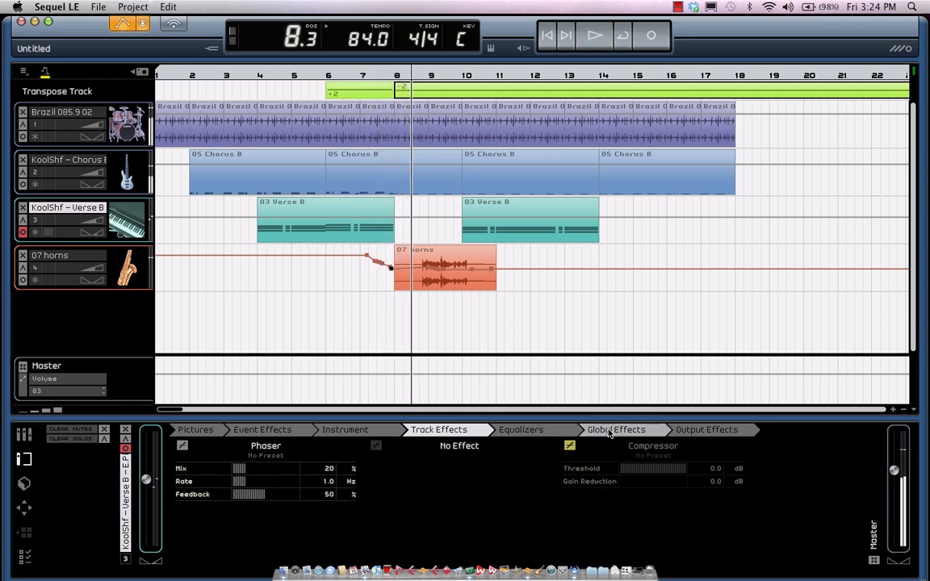
# Review the global, track, output and event effects, the equalizers and the instrument settings of the KoolShf Verse B track
pyautogui.click(606, 430)
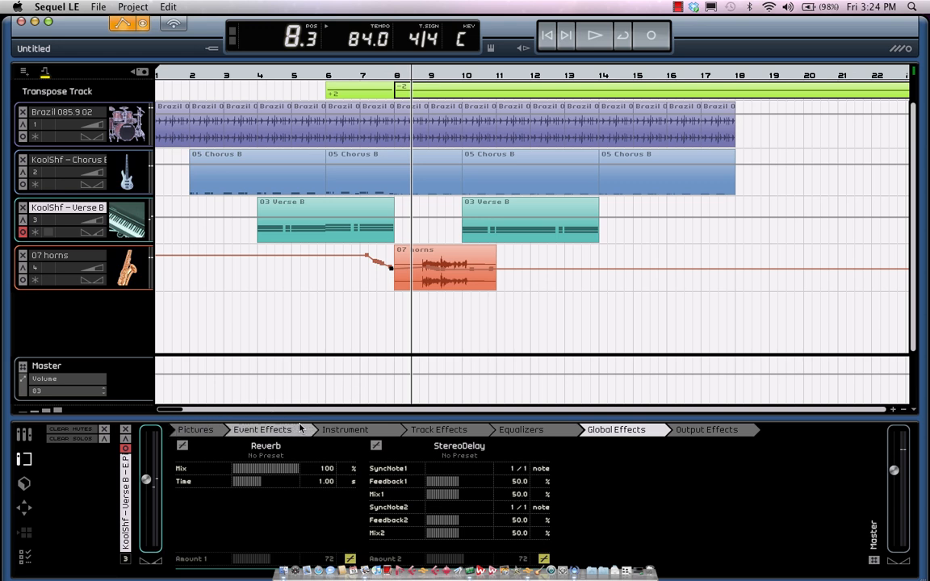
pyautogui.click(345, 431)
pyautogui.click(437, 432)
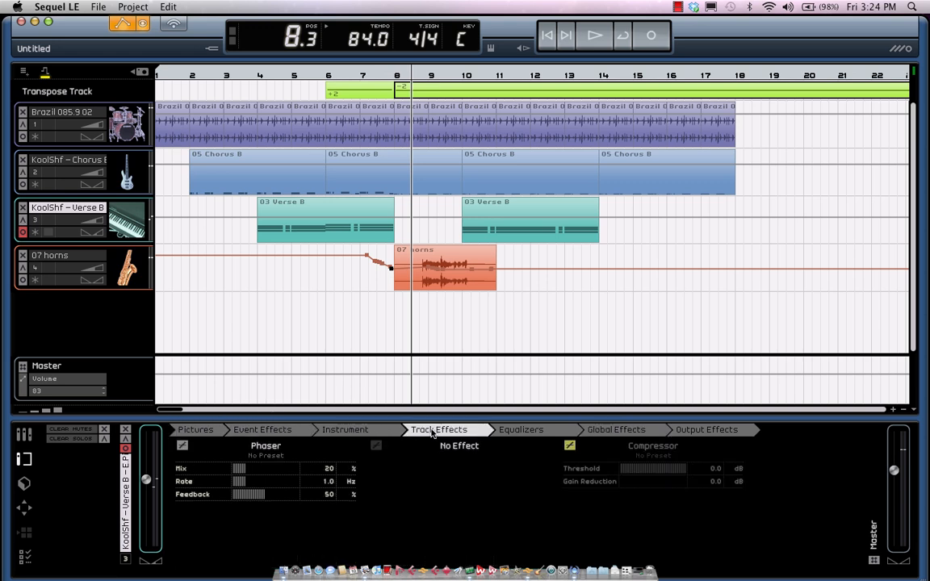
pyautogui.click(513, 435)
pyautogui.click(619, 436)
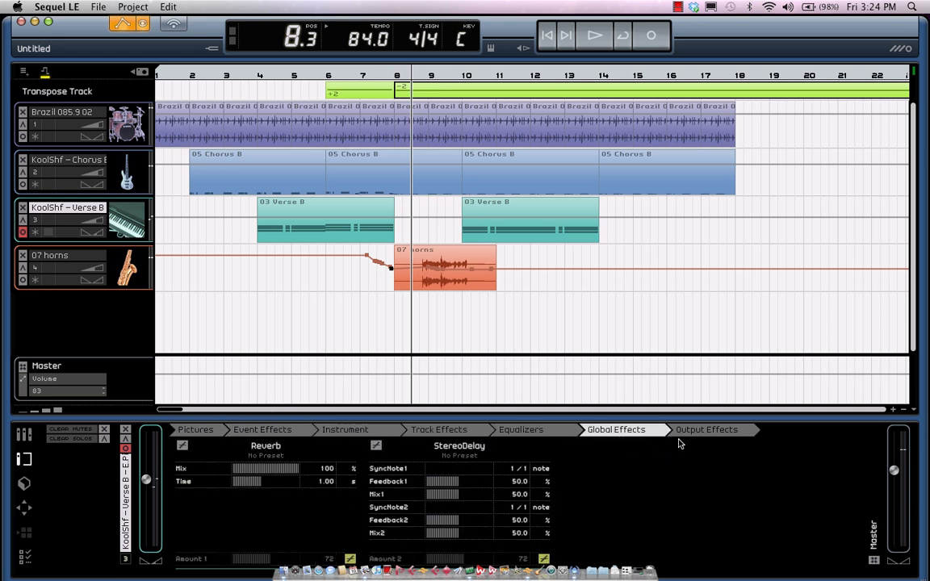
pyautogui.click(681, 435)
pyautogui.click(618, 432)
pyautogui.click(514, 432)
pyautogui.click(436, 433)
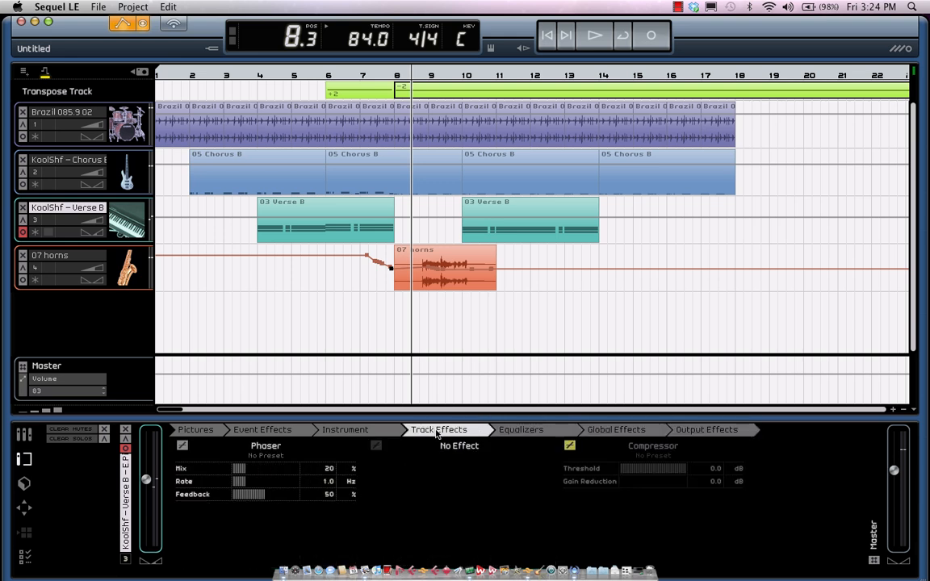
pyautogui.click(341, 432)
pyautogui.click(269, 433)
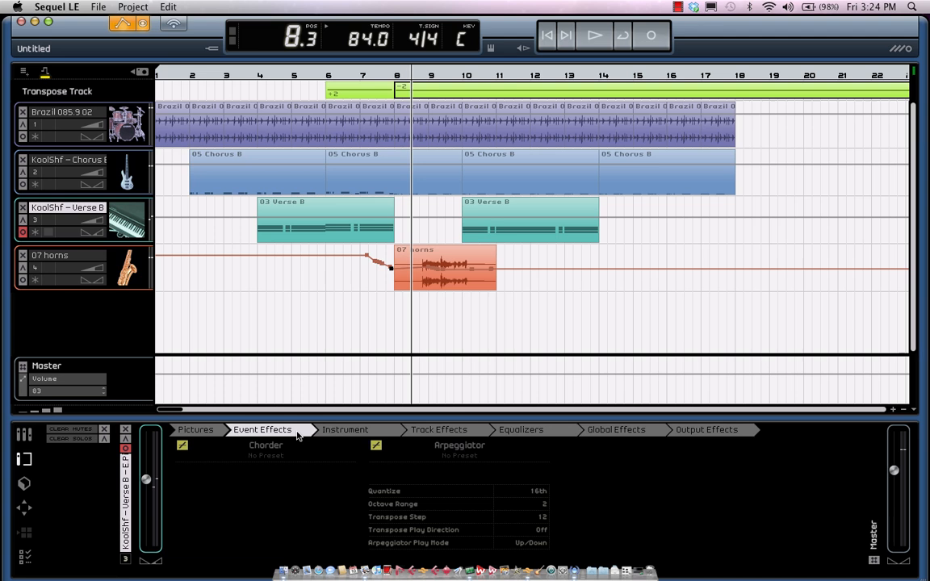
pyautogui.click(362, 434)
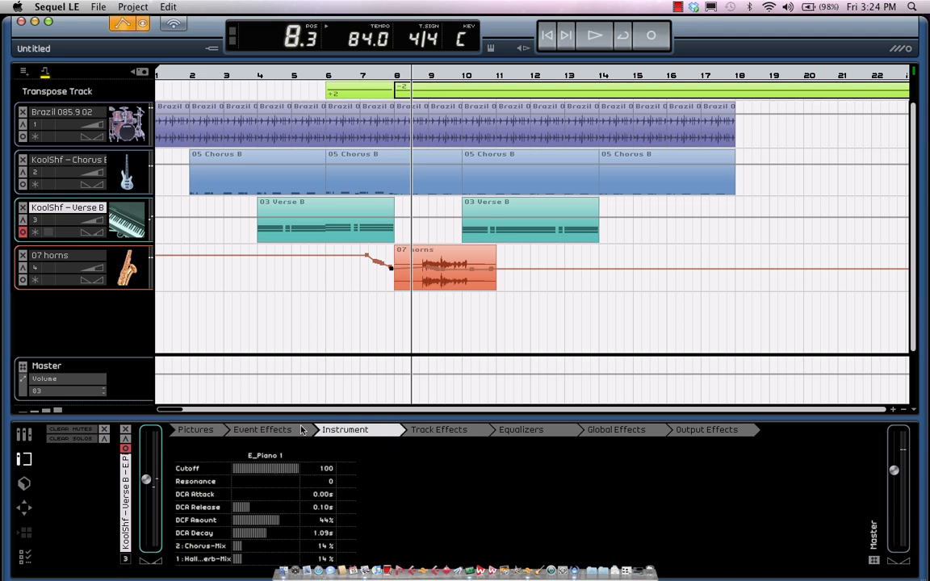
# Show the mixer and examine the remote control assignment of the KoolShf Verse B channel level, leaving the remote setup display again
pyautogui.click(23, 435)
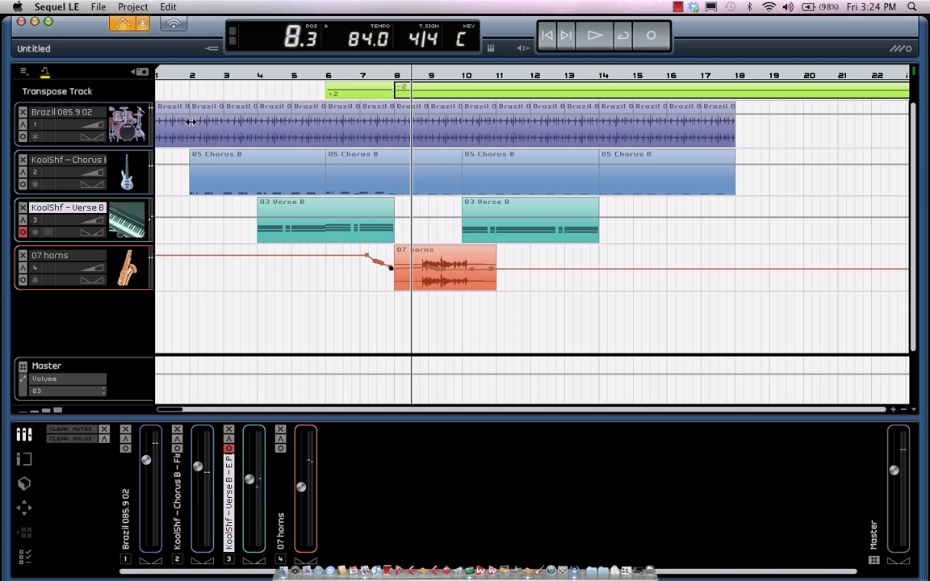
pyautogui.click(173, 32)
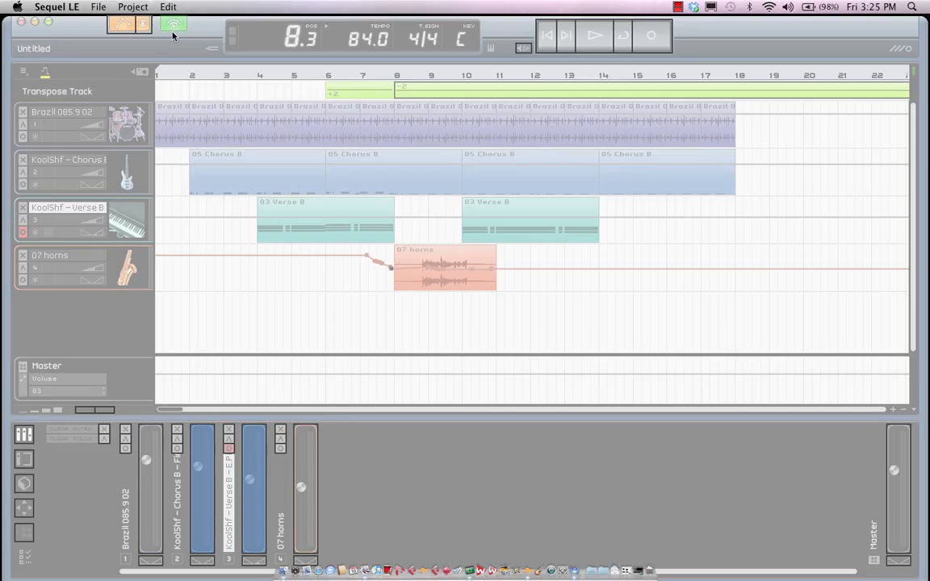
pyautogui.click(251, 486)
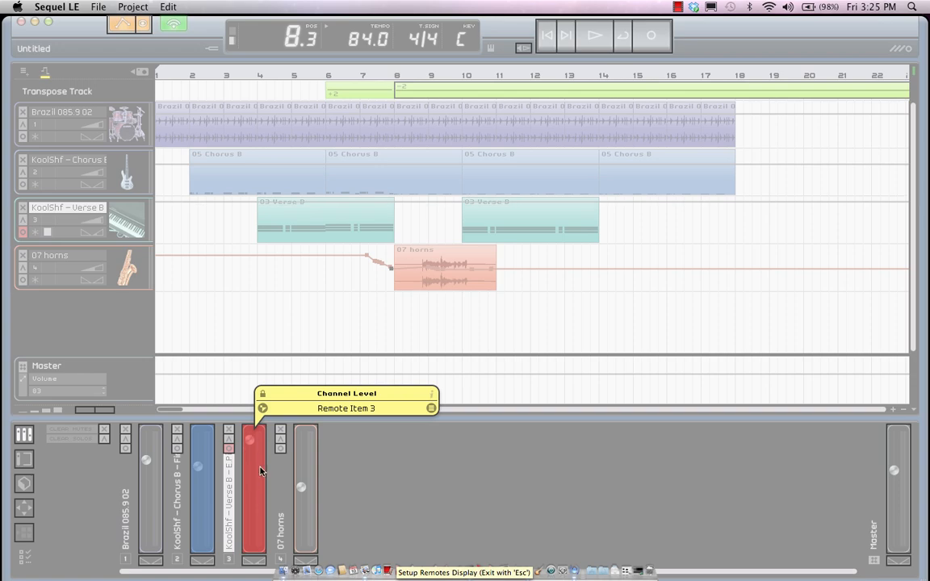
pyautogui.click(170, 23)
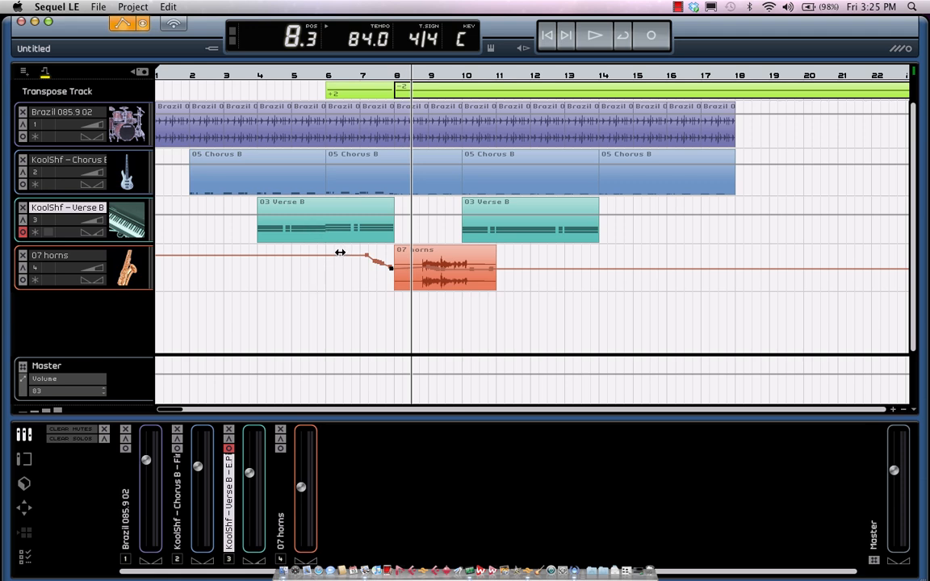
# Look at the media browser and the editor area, and turn off the automation display in the arrangement
pyautogui.click(24, 483)
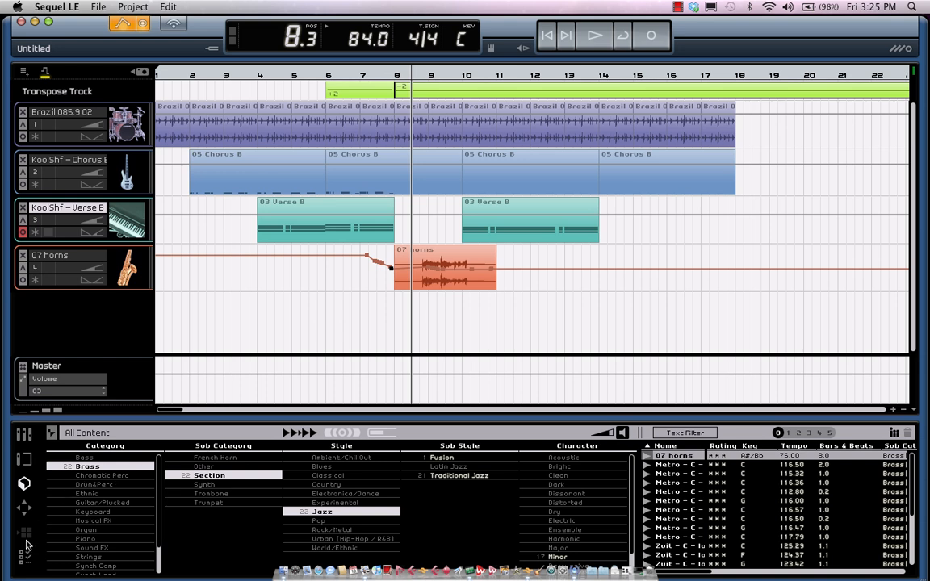
pyautogui.click(24, 507)
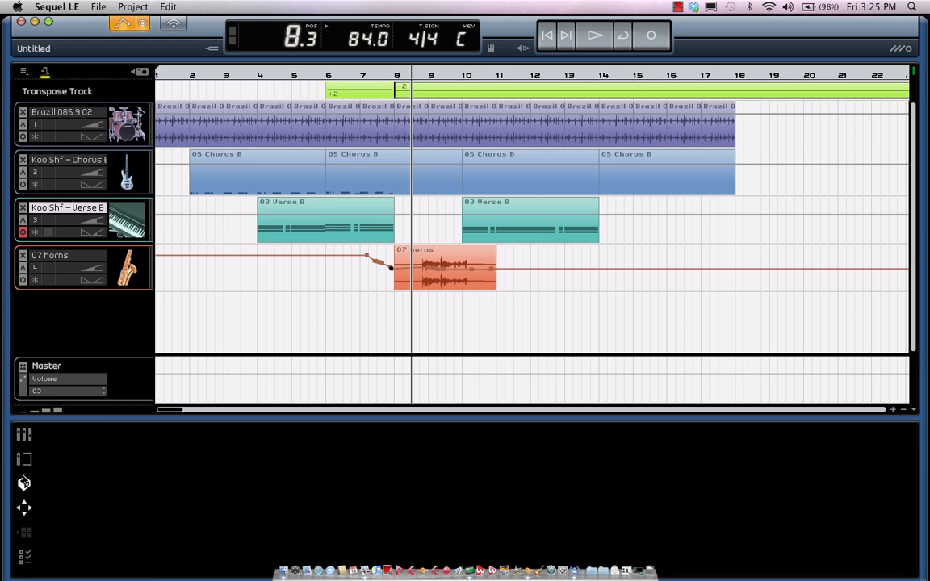
pyautogui.click(23, 483)
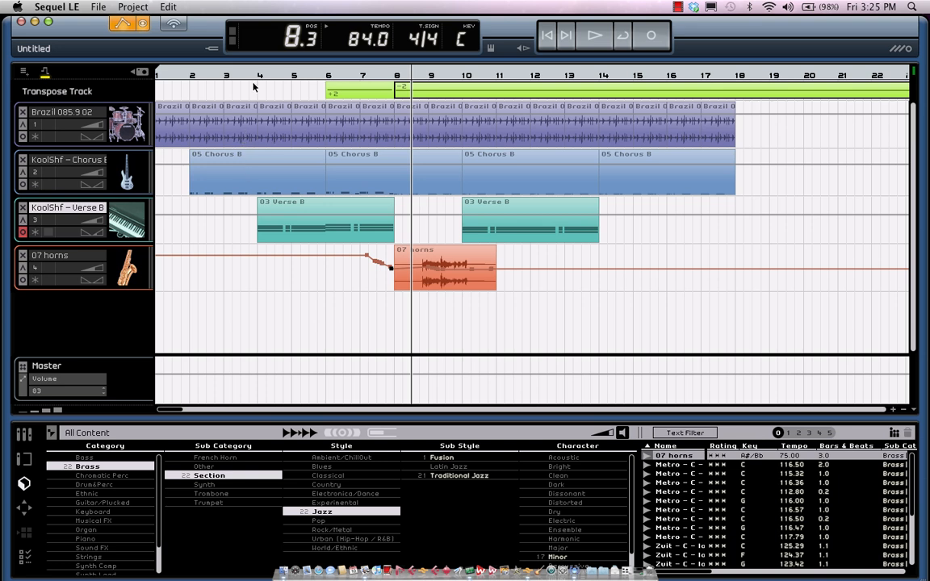
pyautogui.click(127, 22)
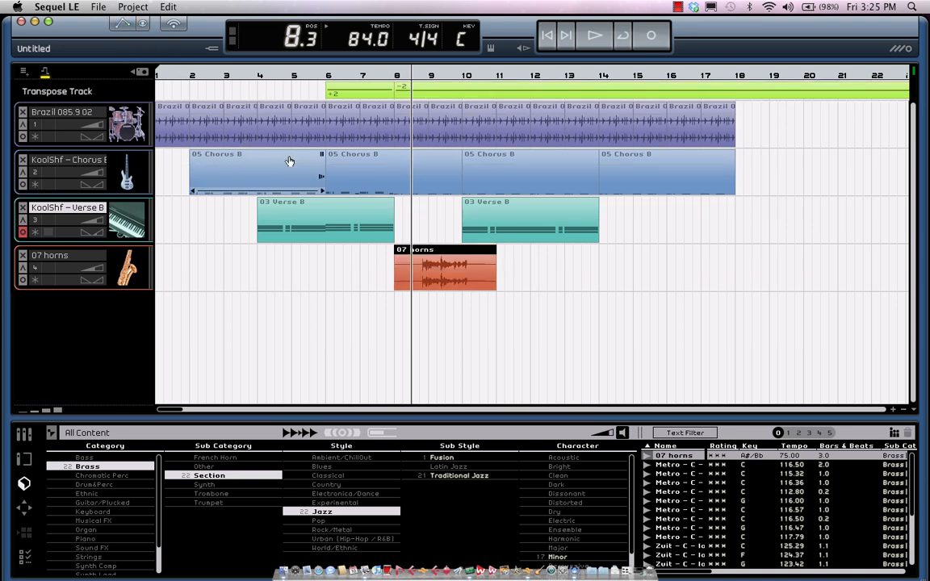
# Examine the Brazil drum loop event at bar 4 and the first 03 Verse B part in the editor
pyautogui.click(271, 121)
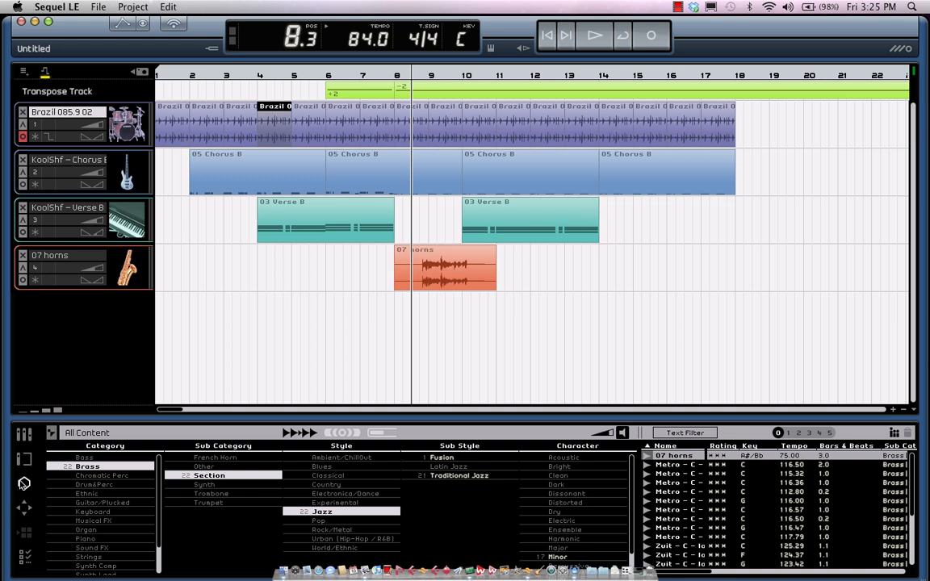
pyautogui.click(24, 506)
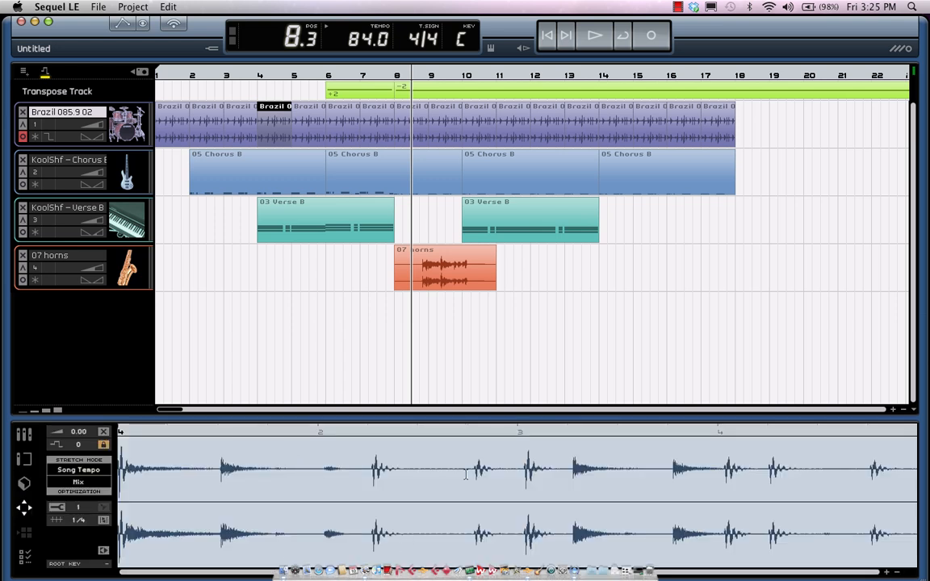
pyautogui.click(290, 216)
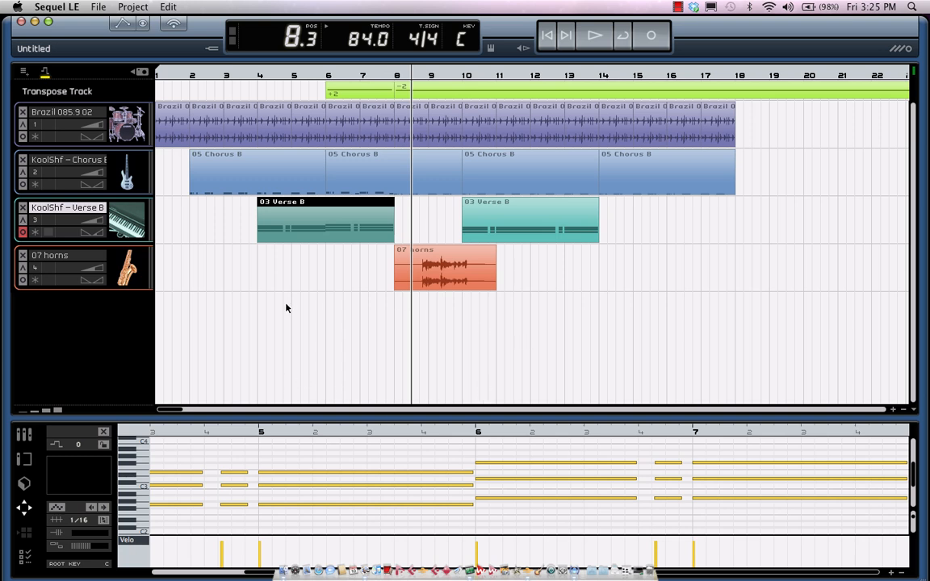
# Show the virtual piano keyboard, try a few notes on the KoolShf Verse B instrument, and hide the keyboard again
pyautogui.click(490, 49)
pyautogui.click(329, 37)
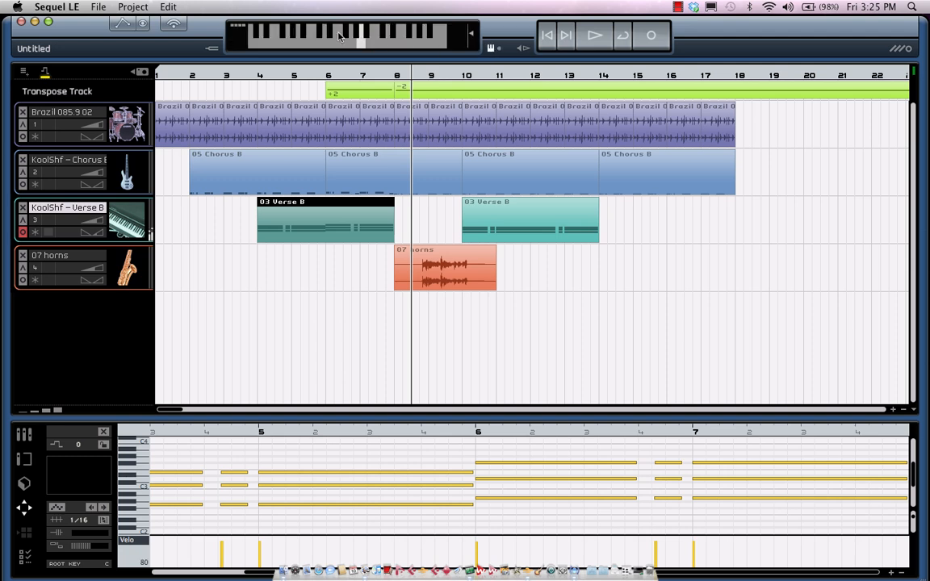
pyautogui.moveTo(305, 40)
pyautogui.mouseDown()
pyautogui.moveTo(287, 36)
pyautogui.moveTo(365, 37)
pyautogui.moveTo(302, 37)
pyautogui.mouseUp()
pyautogui.click(491, 50)
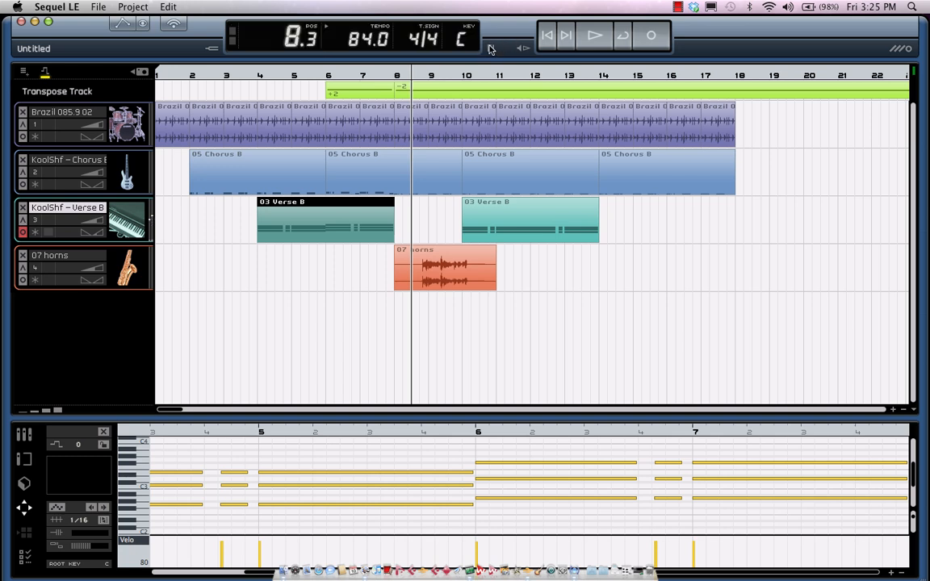
# Show the virtual keyboard again, switch it to the computer-keyboard layout, and play a few notes with it
pyautogui.click(491, 47)
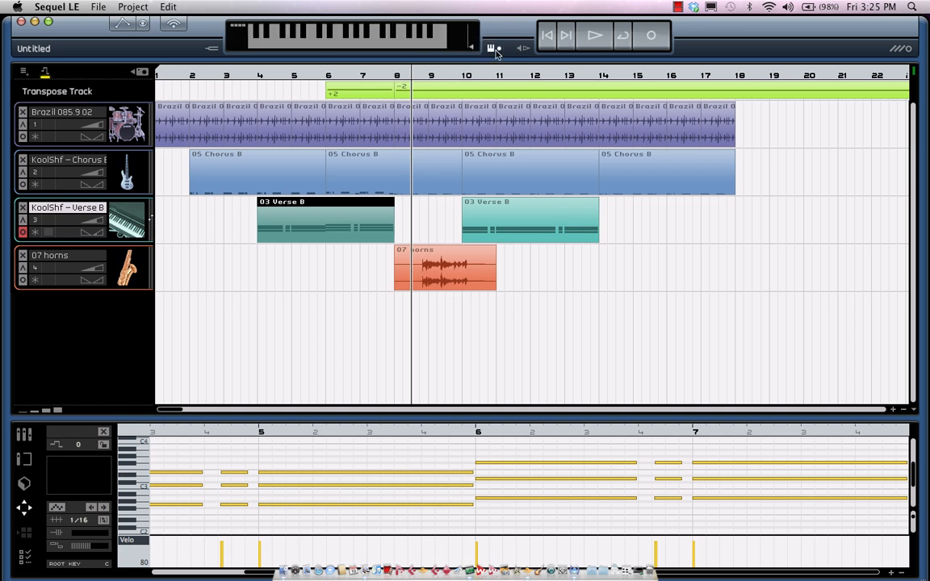
pyautogui.click(496, 50)
pyautogui.press('r')
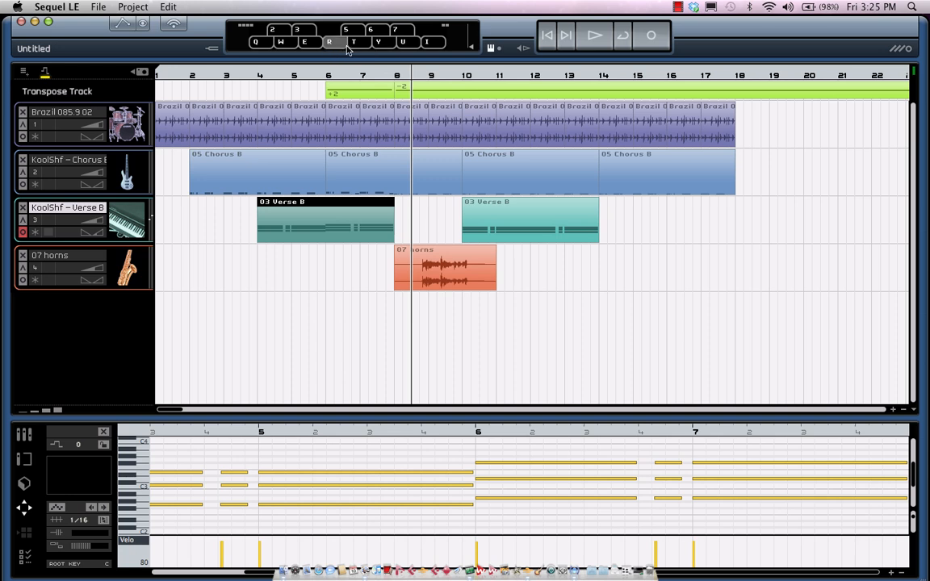
pyautogui.press('t')
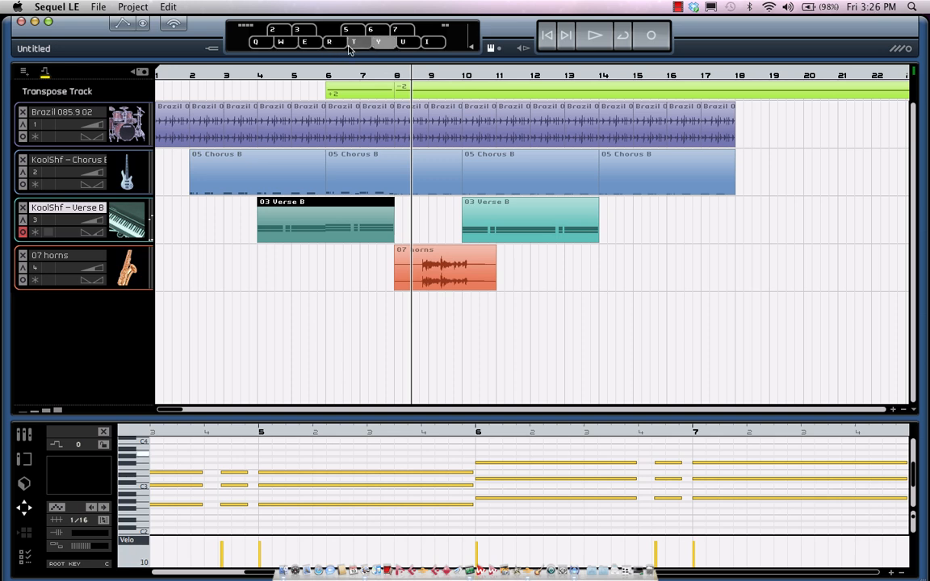
pyautogui.press('e')
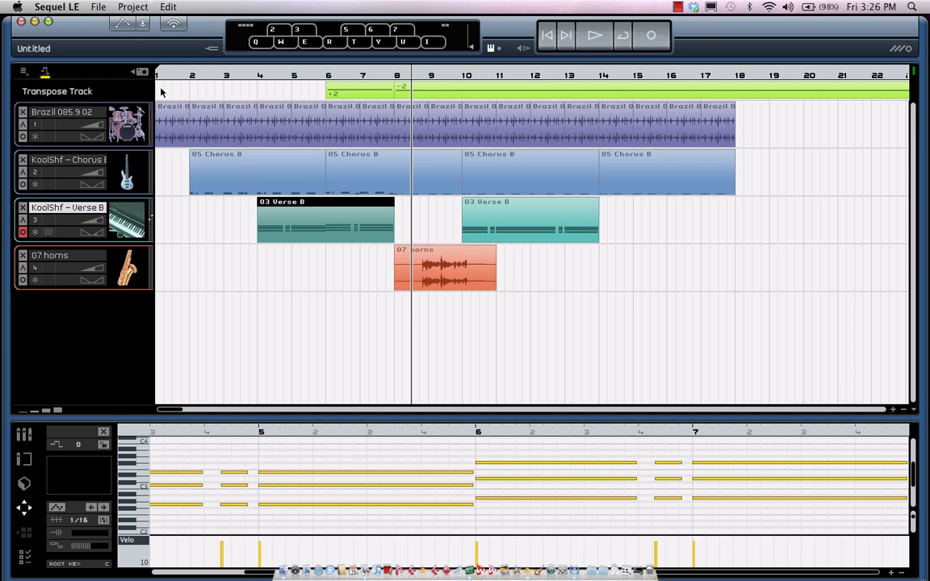
# Activate the tuner briefly, deactivate it, and look over the project's save and export options
pyautogui.moveTo(358, 120)
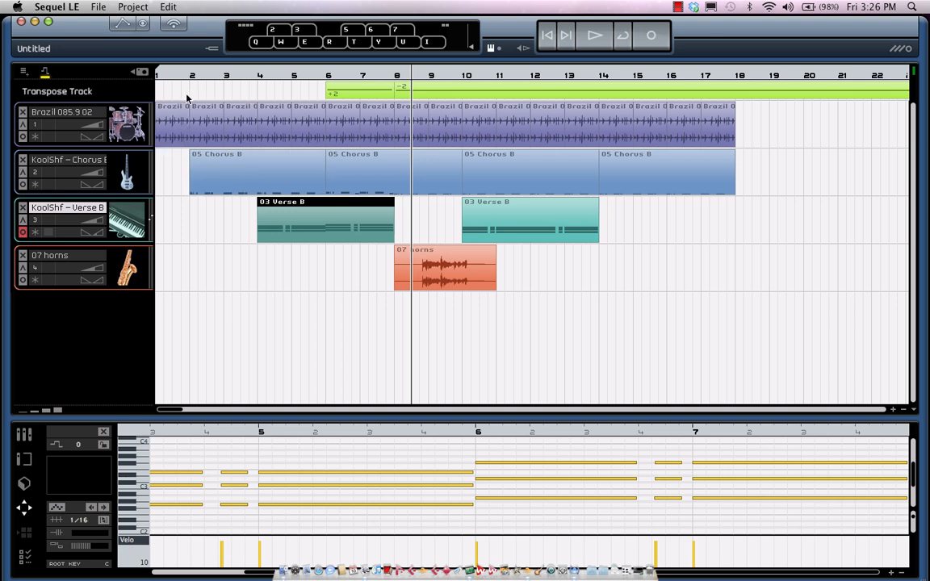
pyautogui.click(214, 50)
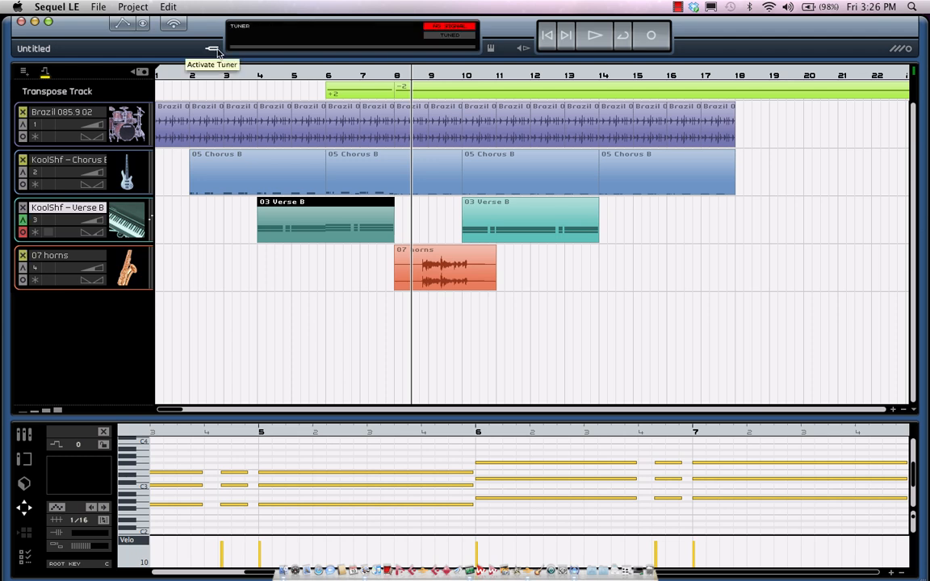
pyautogui.click(214, 50)
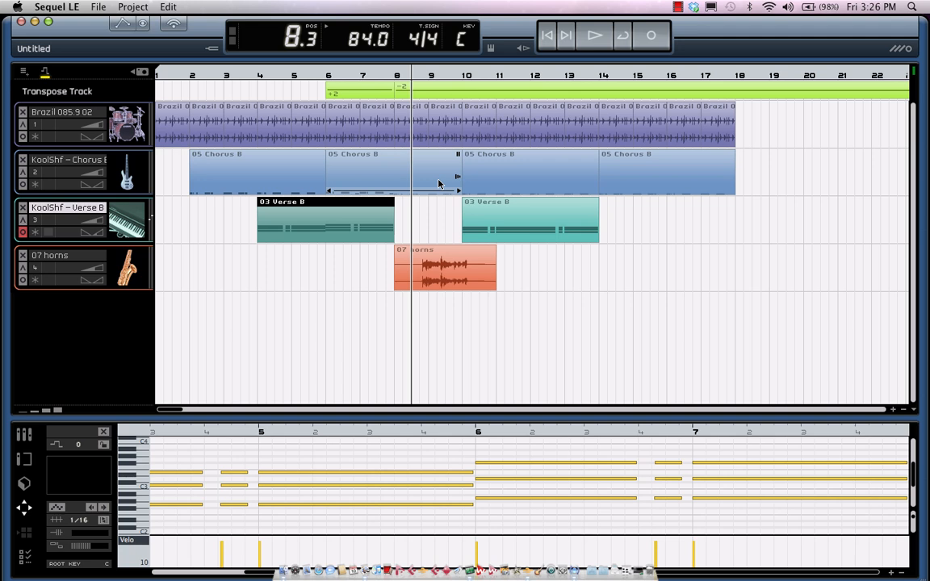
pyautogui.click(133, 6)
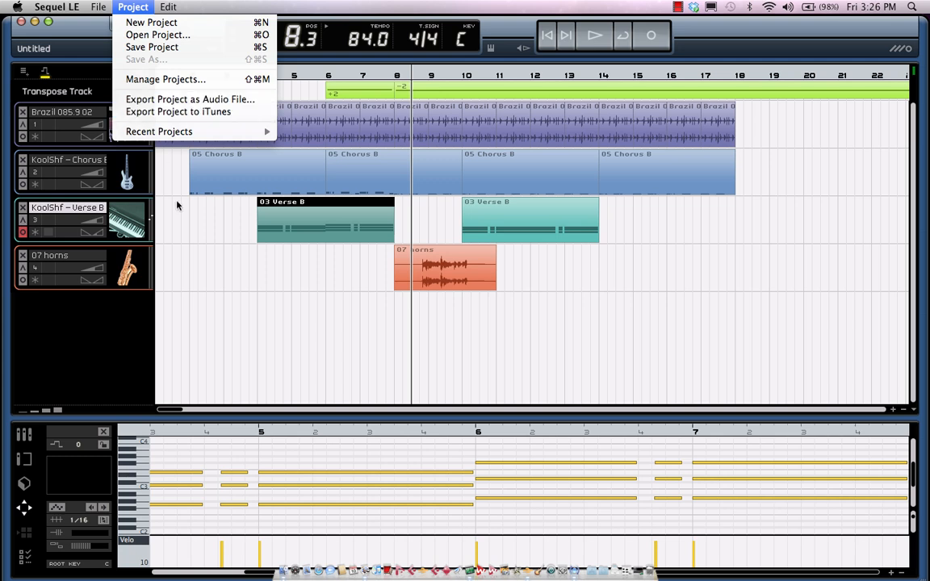
pyautogui.click(241, 279)
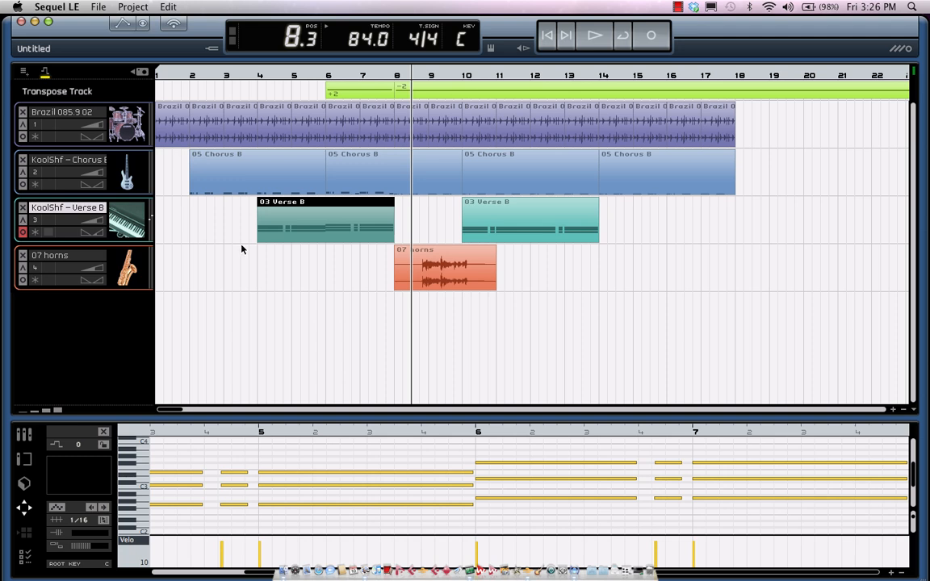